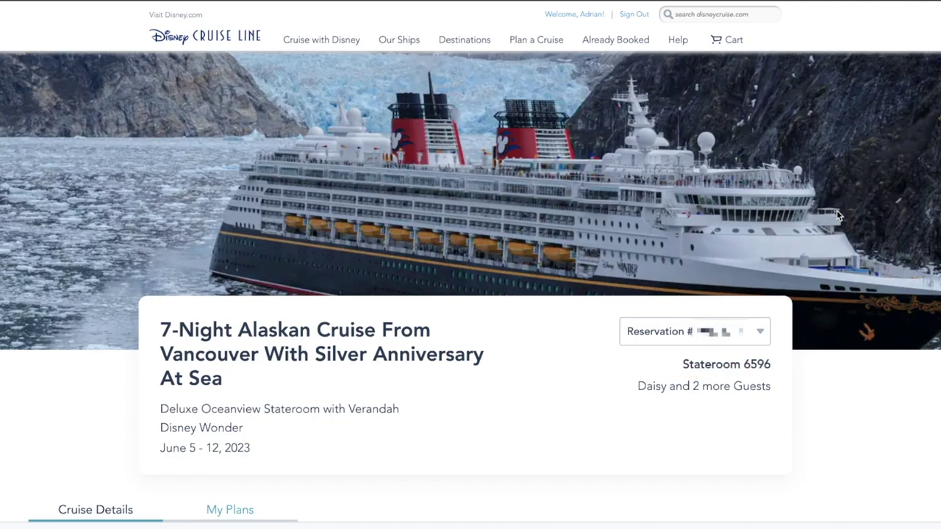
- Open Online Check-In for the 7-night Alaskan cruise reservation and begin the check-in
{"action": "scroll", "coordinate": [663, 287], "scroll_direction": "down", "scroll_amount": 7}
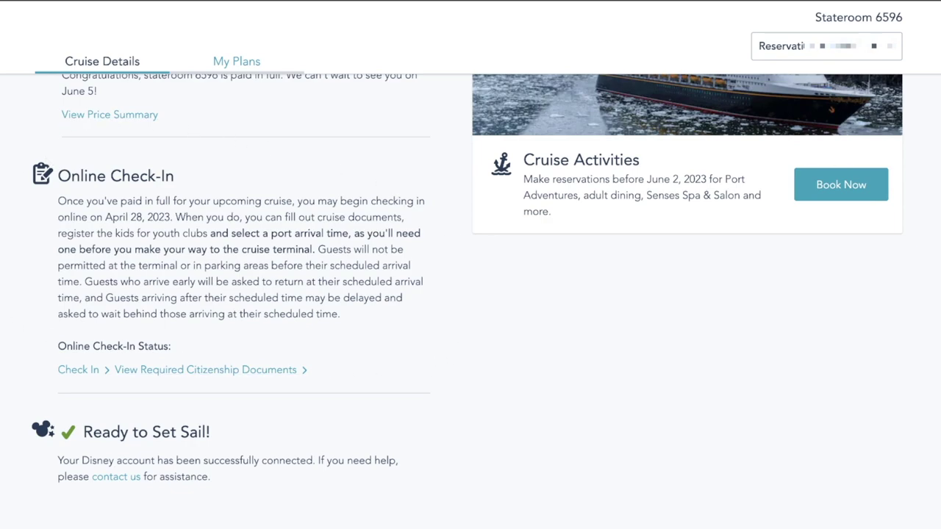
{"action": "left_click", "coordinate": [81, 372]}
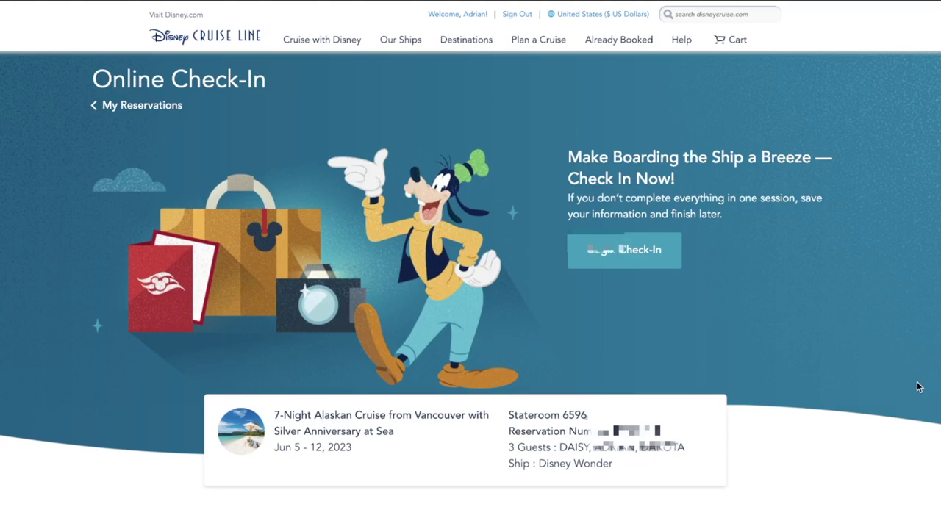
{"action": "scroll", "coordinate": [924, 358], "scroll_direction": "down", "scroll_amount": 3}
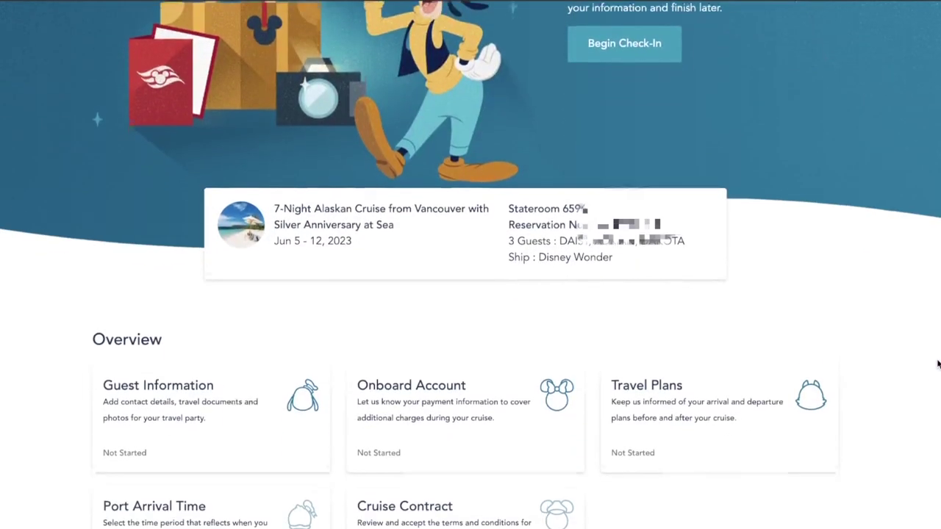
{"action": "scroll", "coordinate": [938, 364], "scroll_direction": "down", "scroll_amount": 3}
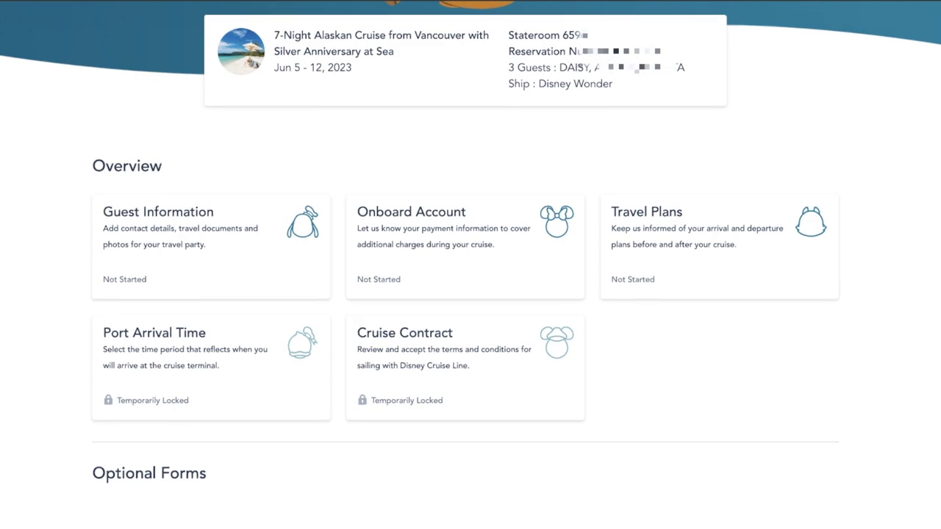
{"action": "scroll", "coordinate": [471, 265], "scroll_direction": "up", "scroll_amount": 5}
{"action": "scroll", "coordinate": [471, 265], "scroll_direction": "up", "scroll_amount": 2}
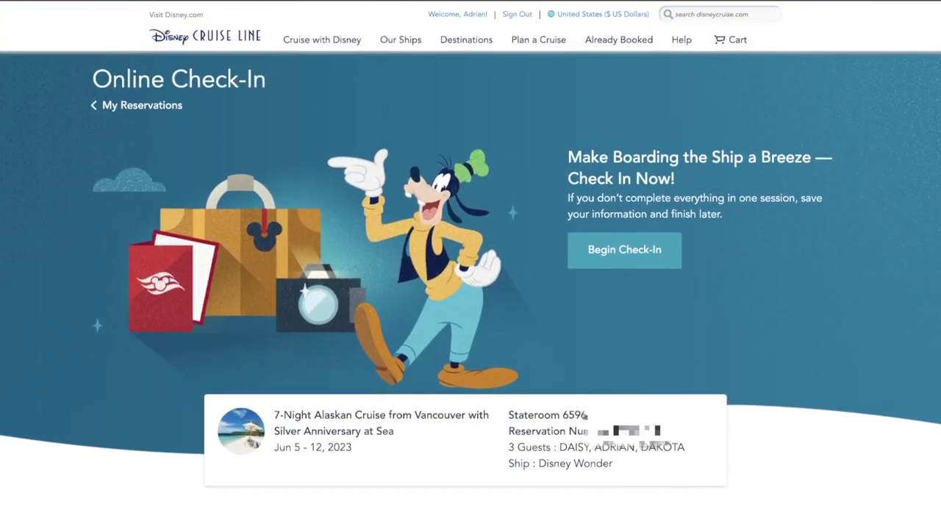
{"action": "left_click", "coordinate": [656, 255]}
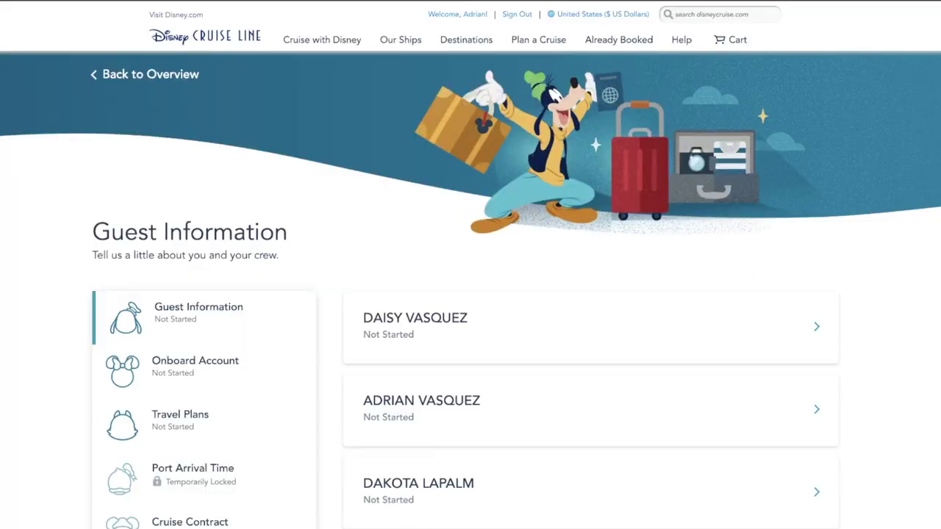
- Open the guest information form of the first guest in the travel party
{"action": "scroll", "coordinate": [470, 264], "scroll_direction": "down", "scroll_amount": 3}
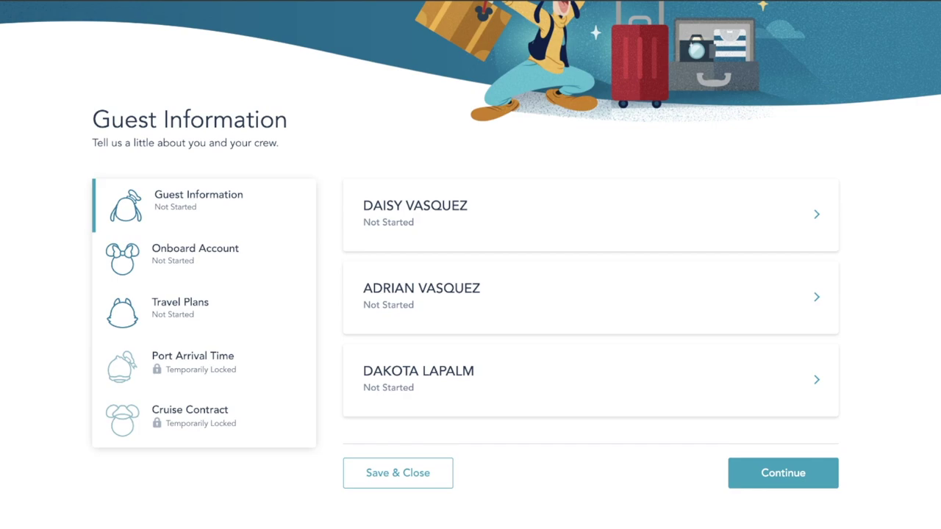
{"action": "scroll", "coordinate": [471, 265], "scroll_direction": "up", "scroll_amount": 3}
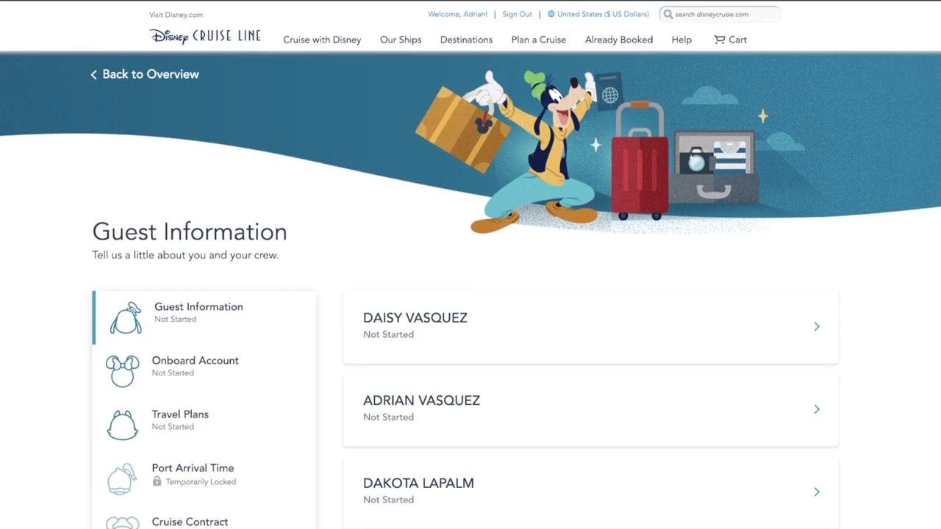
{"action": "scroll", "coordinate": [922, 331], "scroll_direction": "down", "scroll_amount": 2}
{"action": "left_click", "coordinate": [654, 280]}
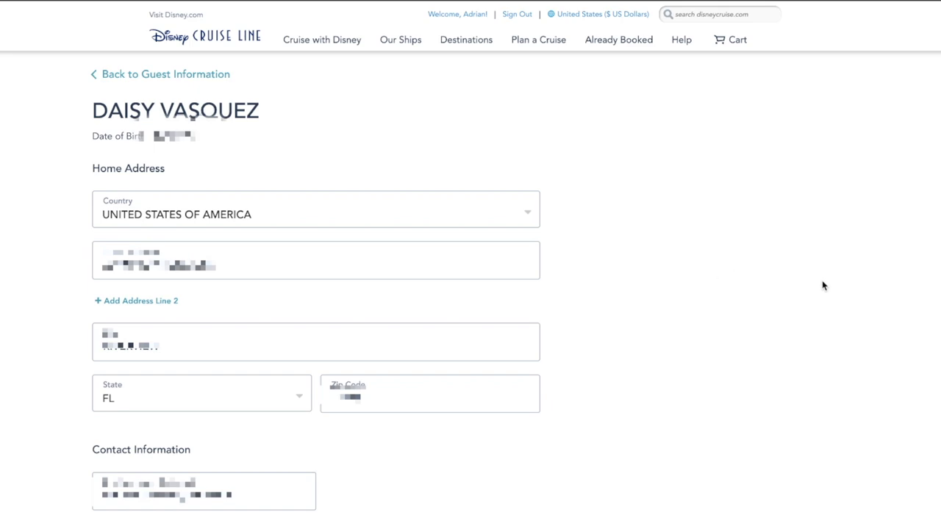
- Mark both other guests in the party as sharing the same address and emergency contact
{"action": "scroll", "coordinate": [919, 278], "scroll_direction": "down", "scroll_amount": 5}
{"action": "scroll", "coordinate": [900, 278], "scroll_direction": "down", "scroll_amount": 3}
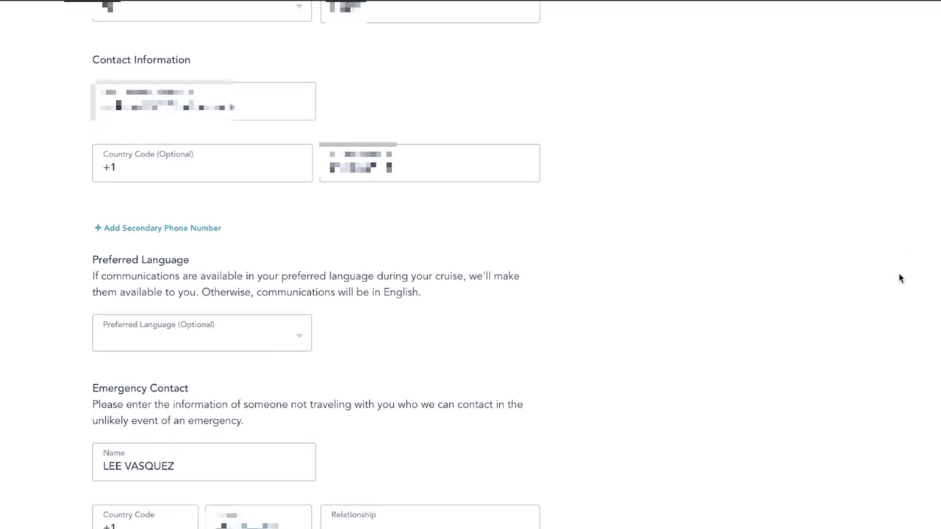
{"action": "scroll", "coordinate": [901, 278], "scroll_direction": "down", "scroll_amount": 1}
{"action": "scroll", "coordinate": [901, 278], "scroll_direction": "down", "scroll_amount": 1}
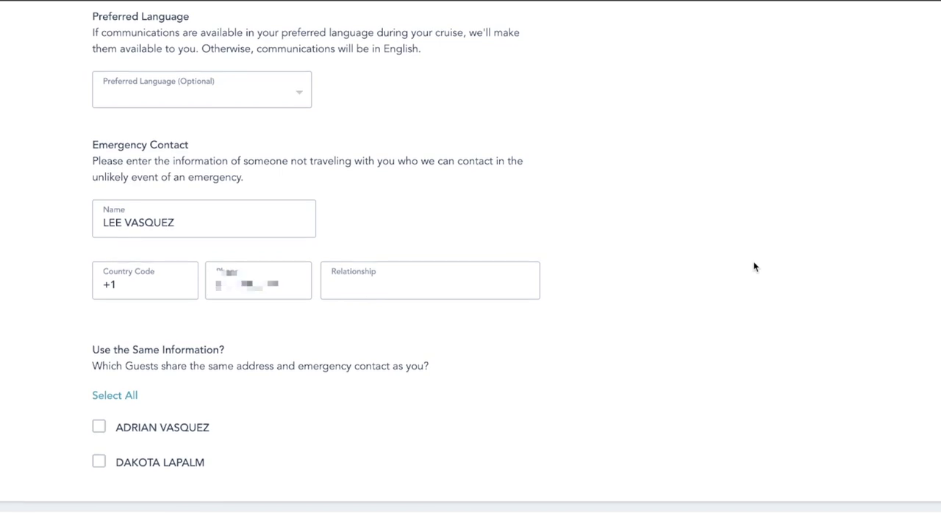
{"action": "scroll", "coordinate": [753, 268], "scroll_direction": "down", "scroll_amount": 1}
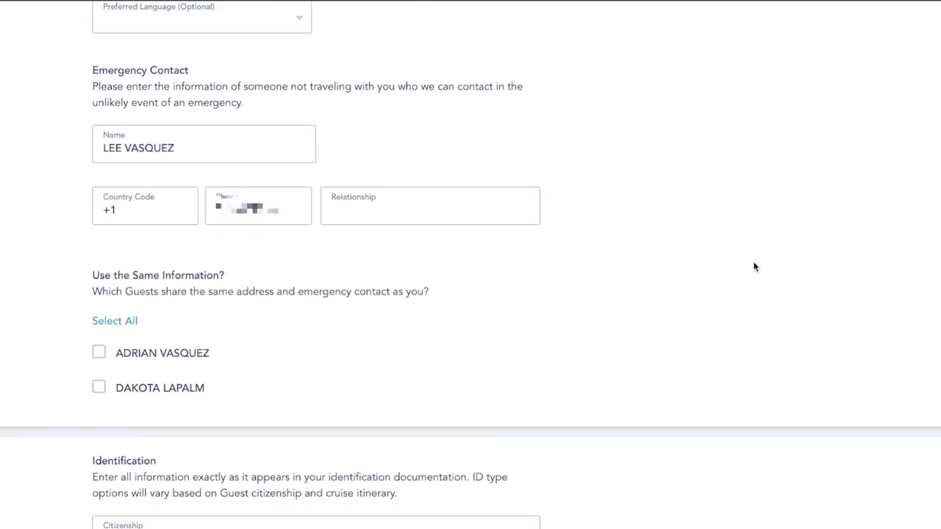
{"action": "left_click", "coordinate": [99, 353]}
{"action": "left_click", "coordinate": [99, 389]}
- Upload IMG_2834.JPEG from the check in info folder as the passport's document front photo
{"action": "scroll", "coordinate": [856, 328], "scroll_direction": "down", "scroll_amount": 6}
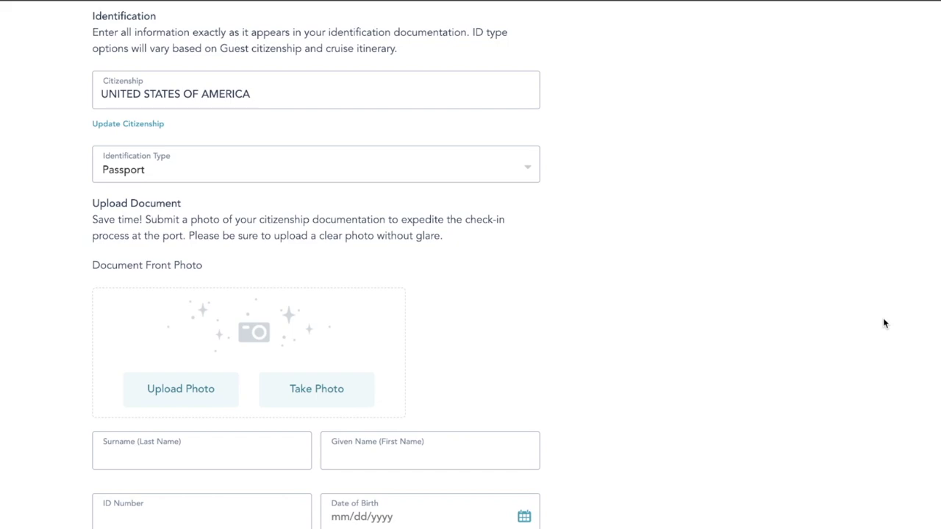
{"action": "scroll", "coordinate": [884, 323], "scroll_direction": "down", "scroll_amount": 3}
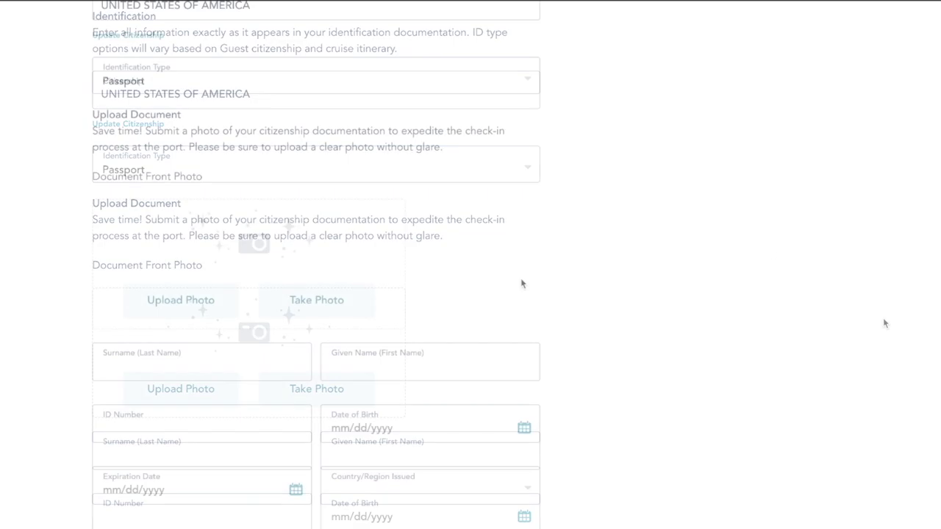
{"action": "left_click", "coordinate": [187, 298]}
{"action": "double_click", "coordinate": [662, 273]}
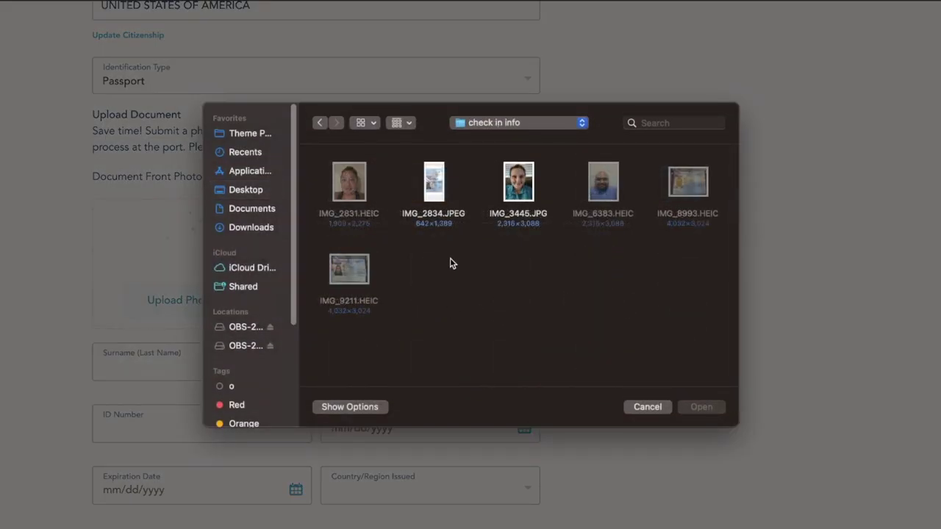
{"action": "left_click", "coordinate": [434, 180]}
{"action": "left_click", "coordinate": [701, 408]}
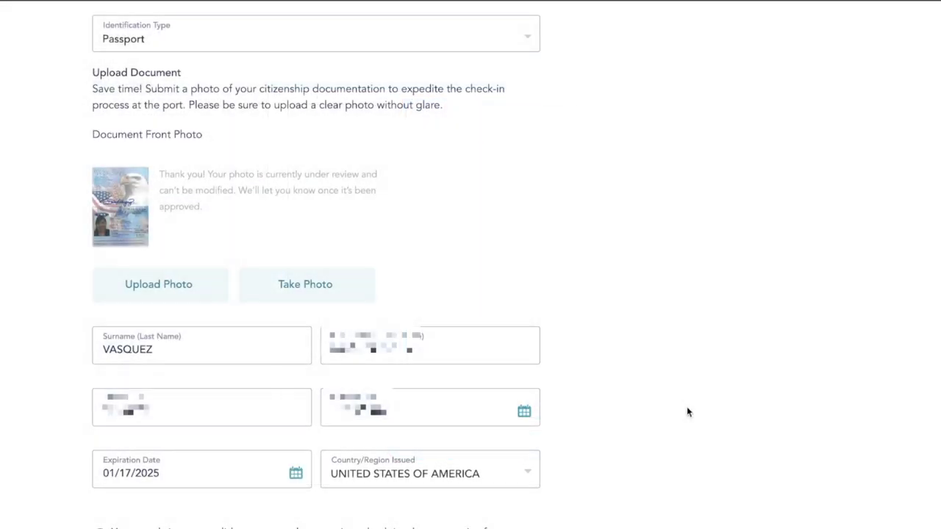
- Go on to the security photo section, take a front-facing selfie with the phone's camera and open the shot
{"action": "scroll", "coordinate": [687, 413], "scroll_direction": "down", "scroll_amount": 2}
{"action": "scroll", "coordinate": [687, 410], "scroll_direction": "down", "scroll_amount": 3}
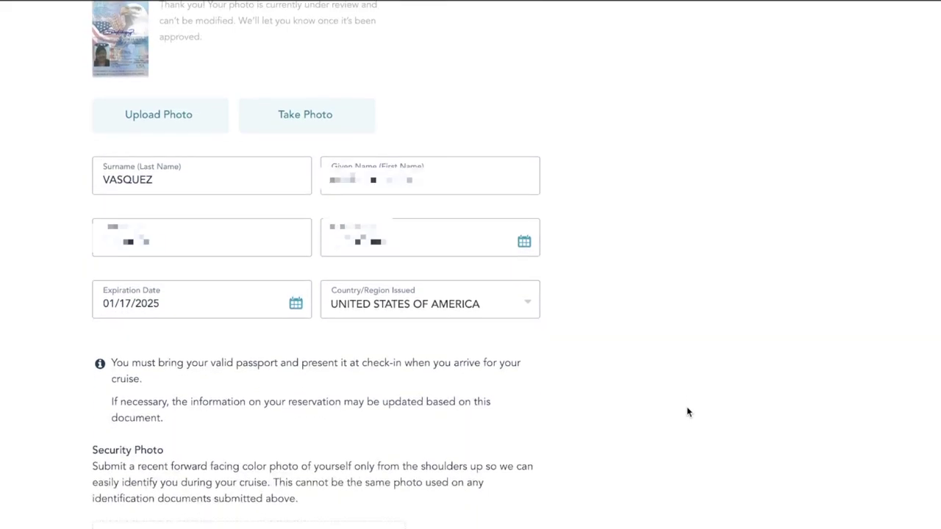
{"action": "scroll", "coordinate": [688, 411], "scroll_direction": "up", "scroll_amount": 1}
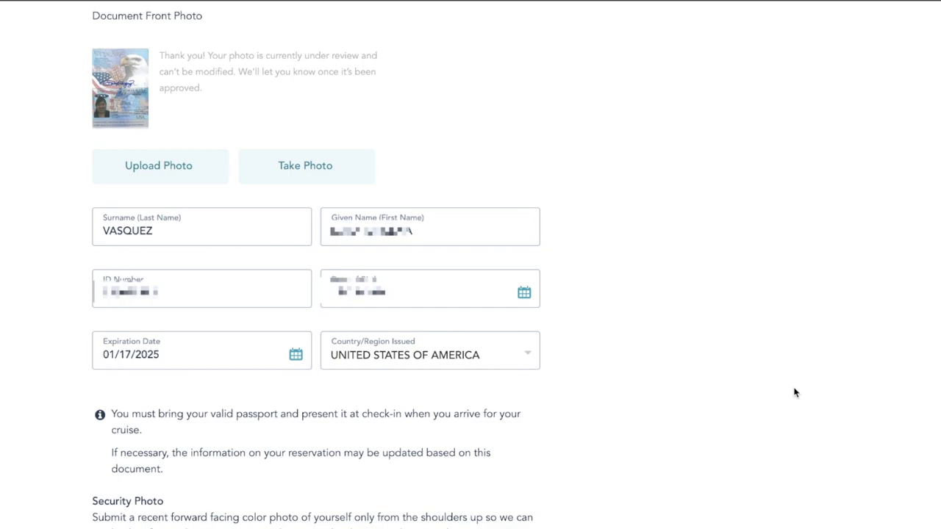
{"action": "scroll", "coordinate": [794, 393], "scroll_direction": "down", "scroll_amount": 6}
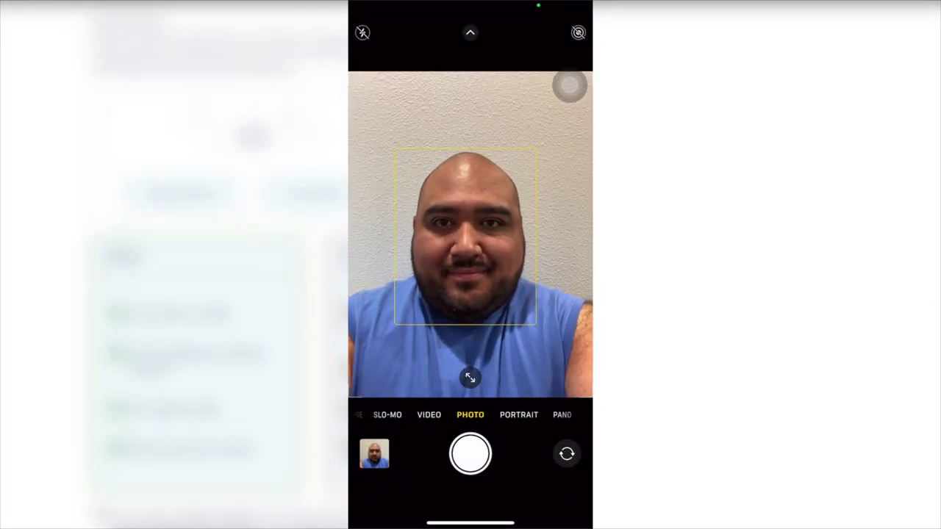
{"action": "left_click", "coordinate": [470, 454]}
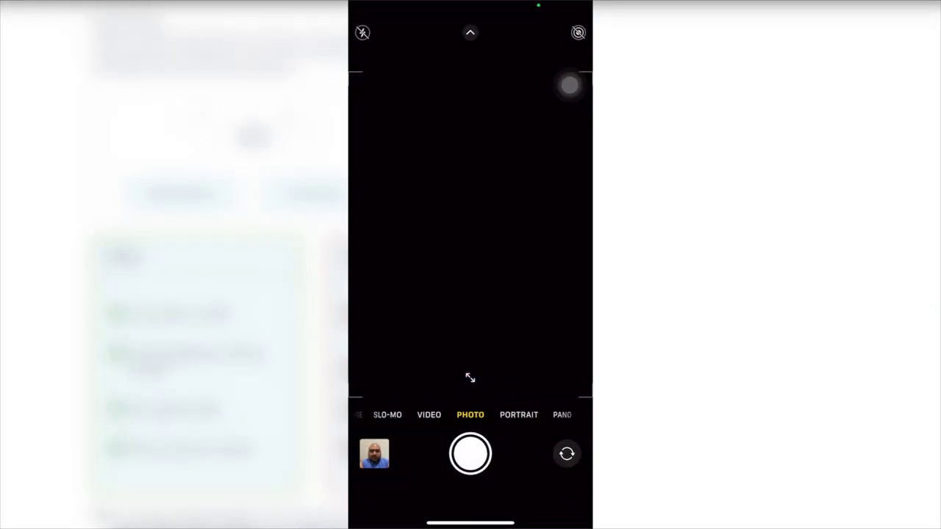
{"action": "left_click", "coordinate": [374, 454]}
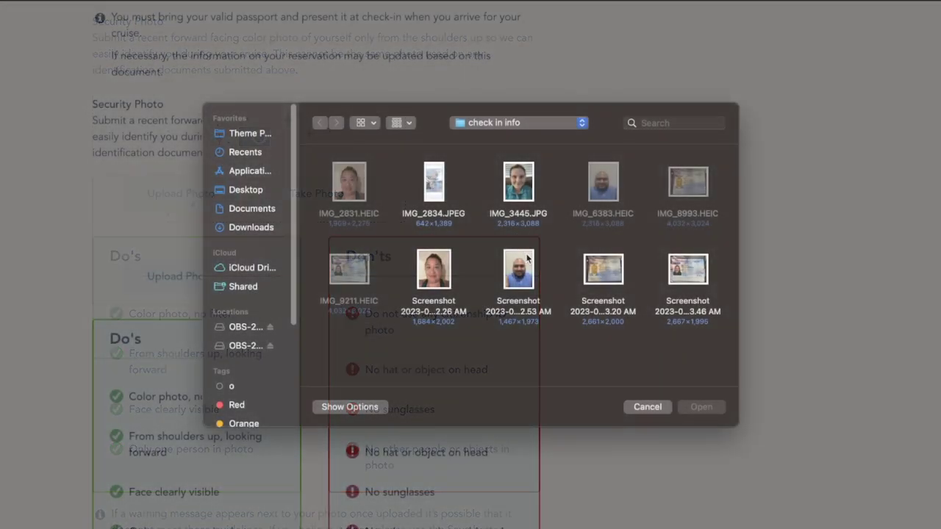
- Upload the screenshot of the man in the blue shirt as the security photo and accept it without cropping
{"action": "left_click", "coordinate": [519, 269]}
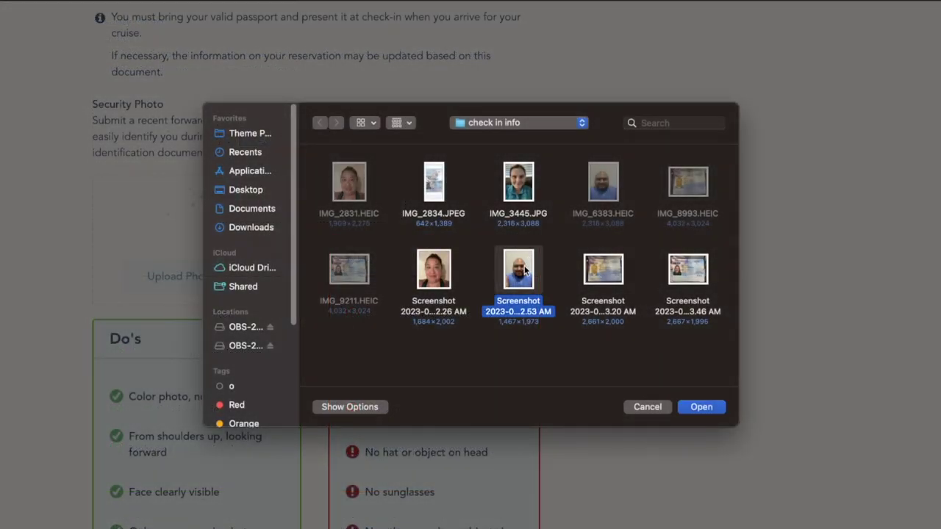
{"action": "left_click", "coordinate": [702, 407]}
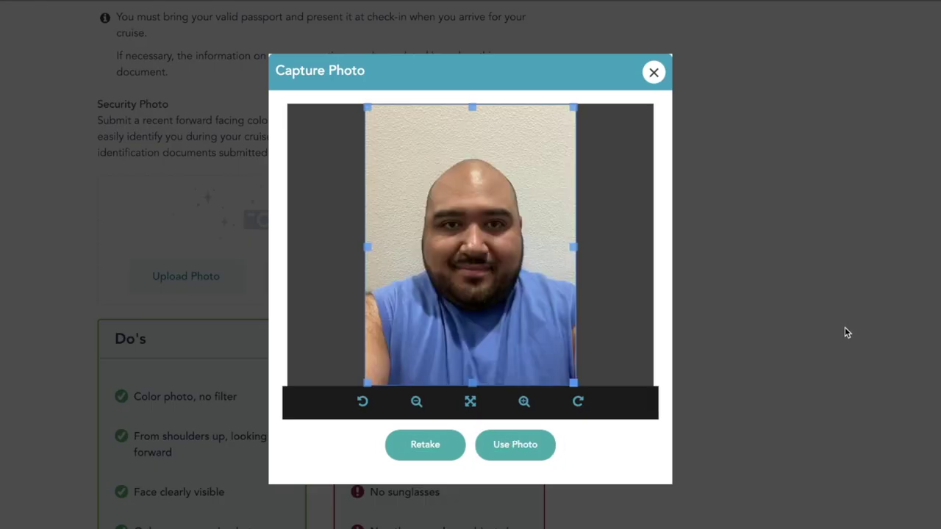
{"action": "left_click", "coordinate": [519, 450]}
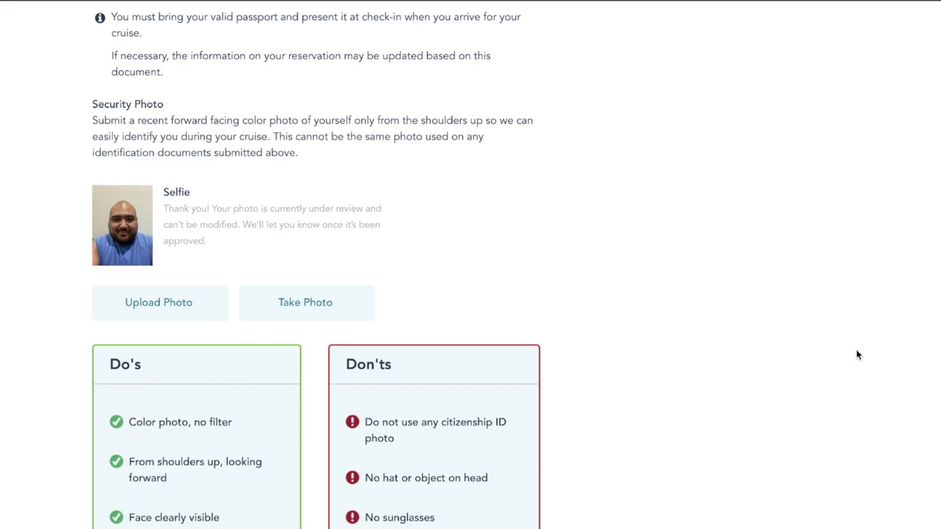
- Answer No to the question about being pregnant 24 weeks or more and save the guest information
{"action": "scroll", "coordinate": [857, 355], "scroll_direction": "down", "scroll_amount": 1}
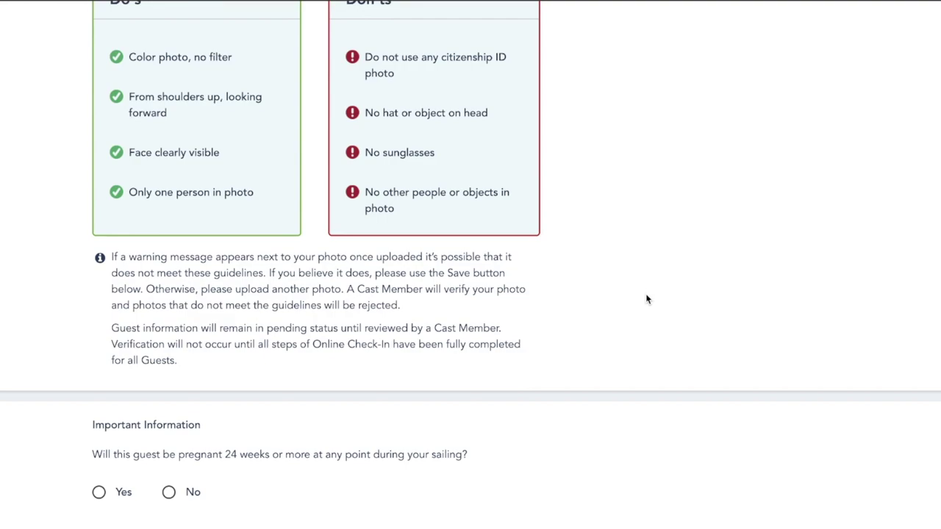
{"action": "scroll", "coordinate": [646, 298], "scroll_direction": "down", "scroll_amount": 1}
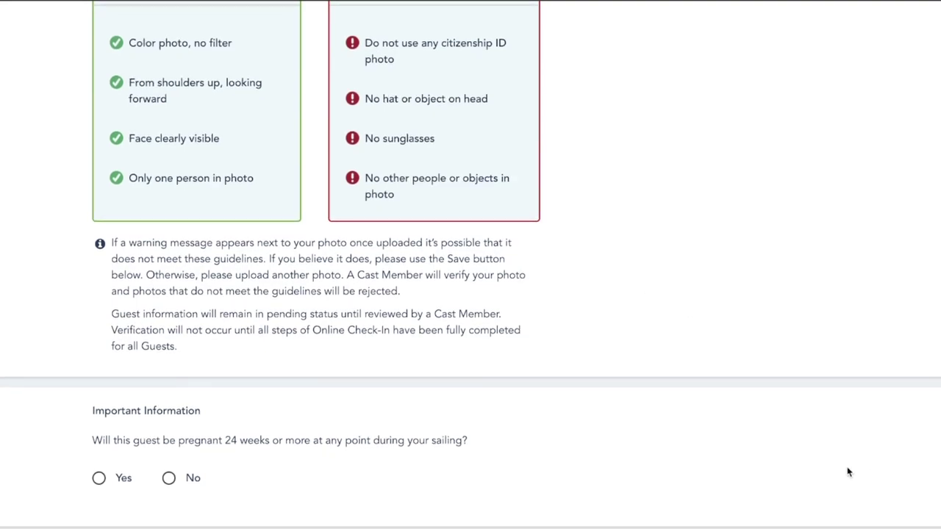
{"action": "scroll", "coordinate": [712, 318], "scroll_direction": "down", "scroll_amount": 1}
{"action": "scroll", "coordinate": [712, 319], "scroll_direction": "down", "scroll_amount": 2}
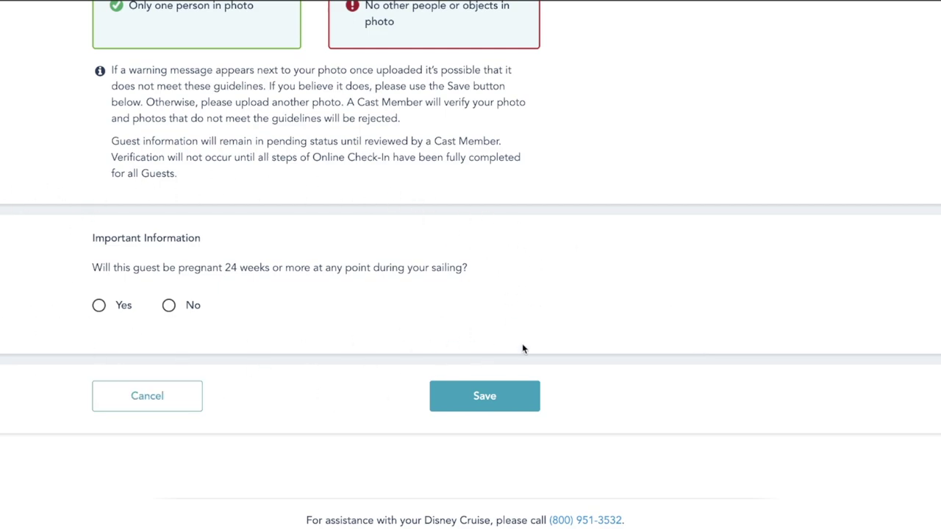
{"action": "left_click", "coordinate": [171, 305]}
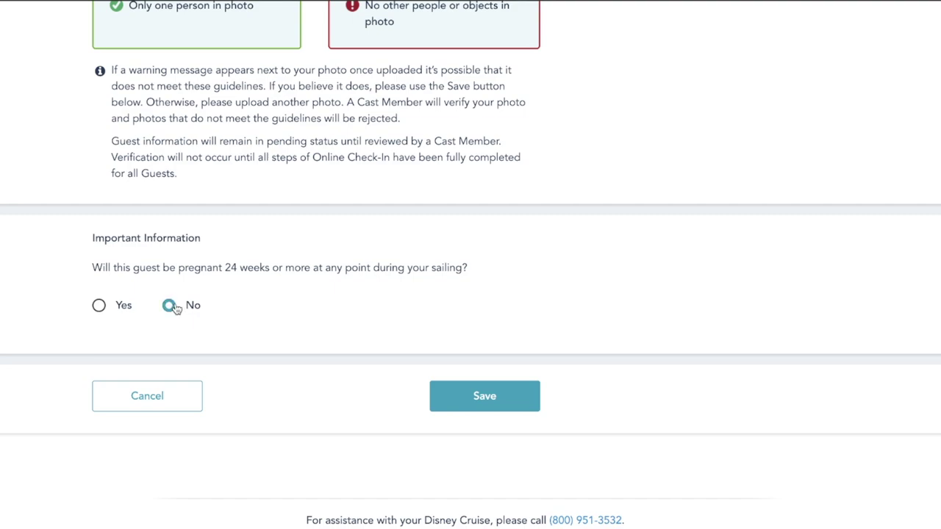
{"action": "left_click", "coordinate": [460, 389]}
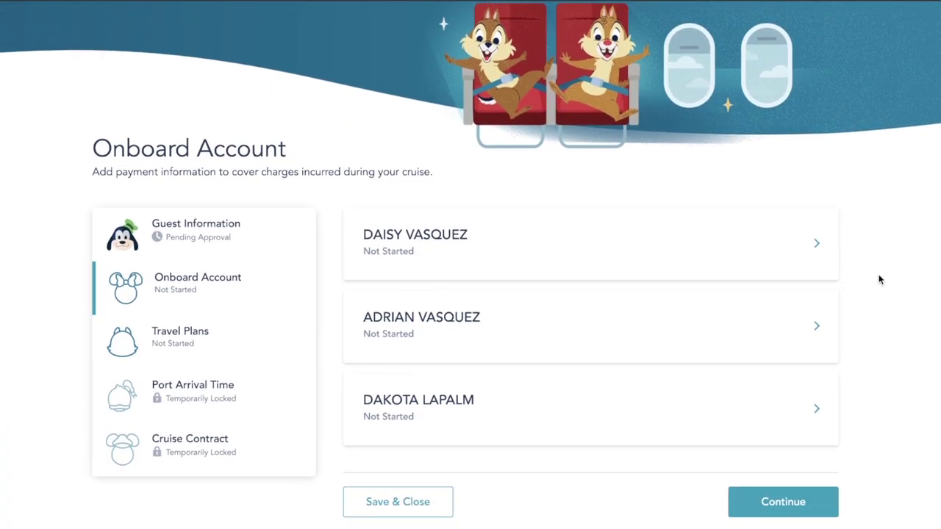
- Open the onboard account form of the first guest in the travel party
{"action": "scroll", "coordinate": [880, 279], "scroll_direction": "down", "scroll_amount": 1}
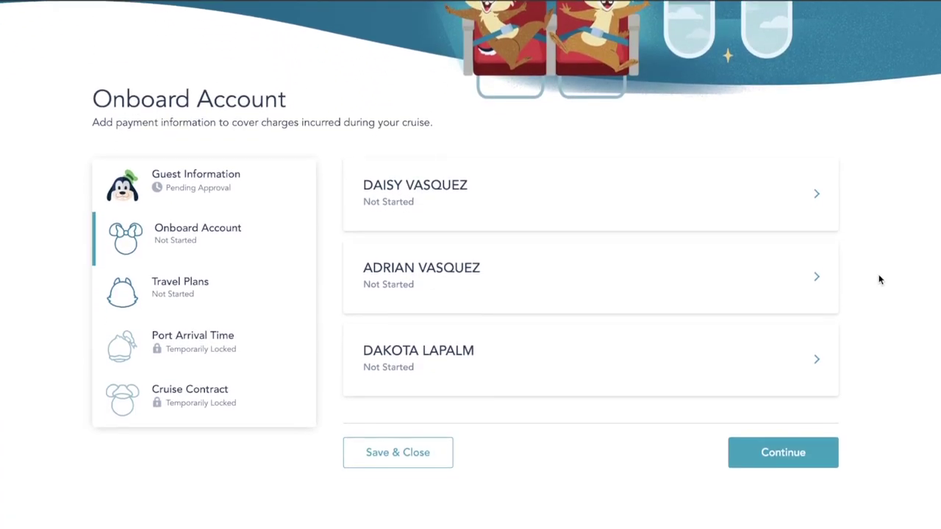
{"action": "scroll", "coordinate": [880, 279], "scroll_direction": "up", "scroll_amount": 2}
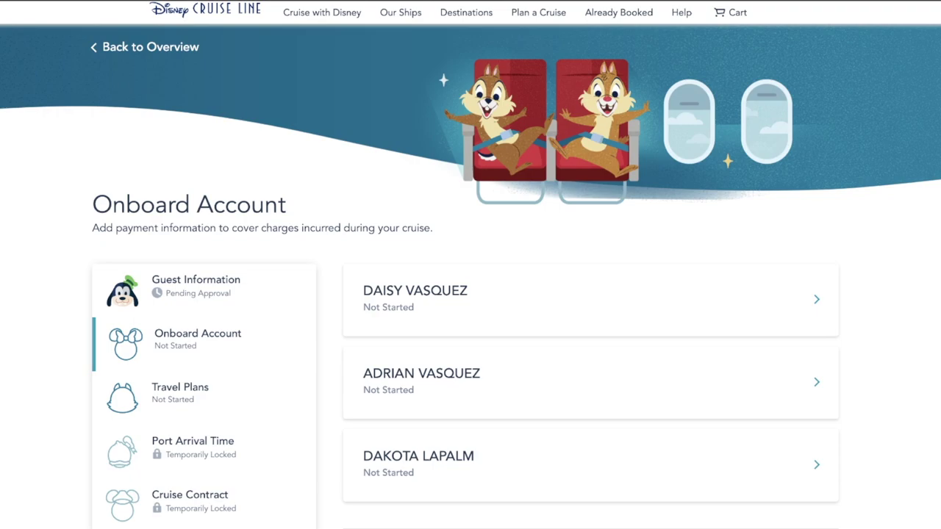
{"action": "left_click", "coordinate": [598, 296]}
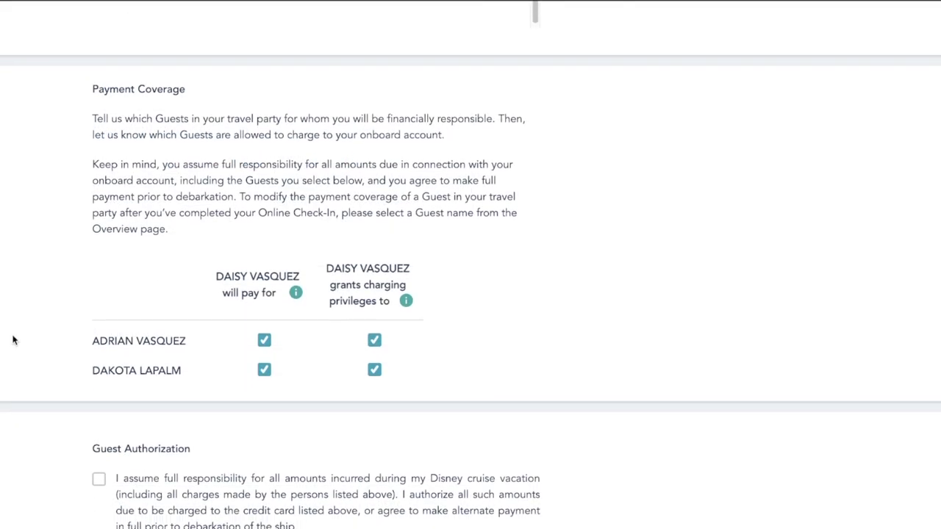
- Review the payment coverage, then try ticking the guest authorization checkbox and clear it again
{"action": "scroll", "coordinate": [12, 339], "scroll_direction": "down", "scroll_amount": 1}
{"action": "scroll", "coordinate": [13, 340], "scroll_direction": "down", "scroll_amount": 1}
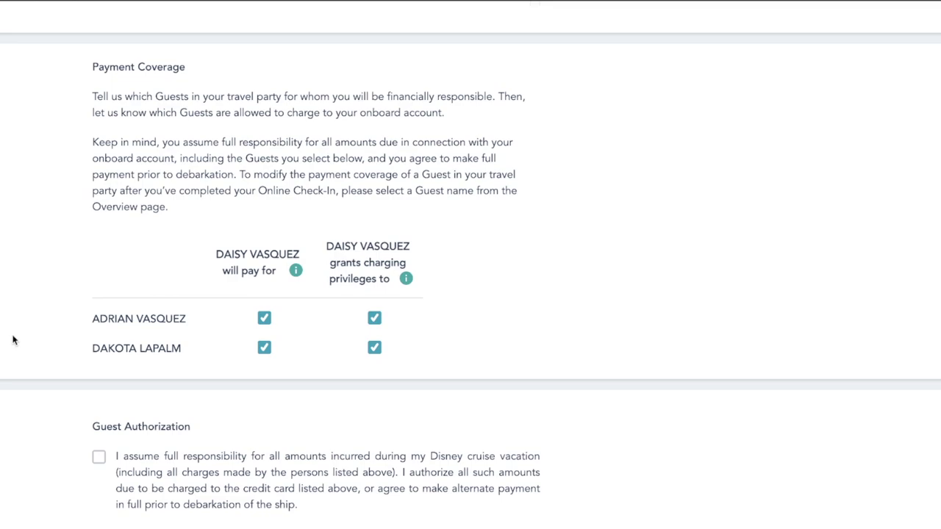
{"action": "scroll", "coordinate": [13, 340], "scroll_direction": "down", "scroll_amount": 1}
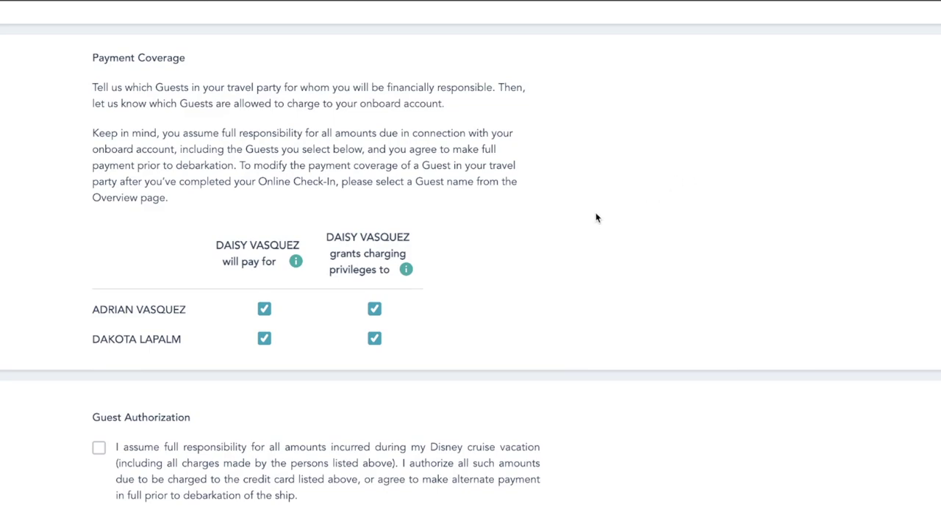
{"action": "scroll", "coordinate": [568, 241], "scroll_direction": "down", "scroll_amount": 1}
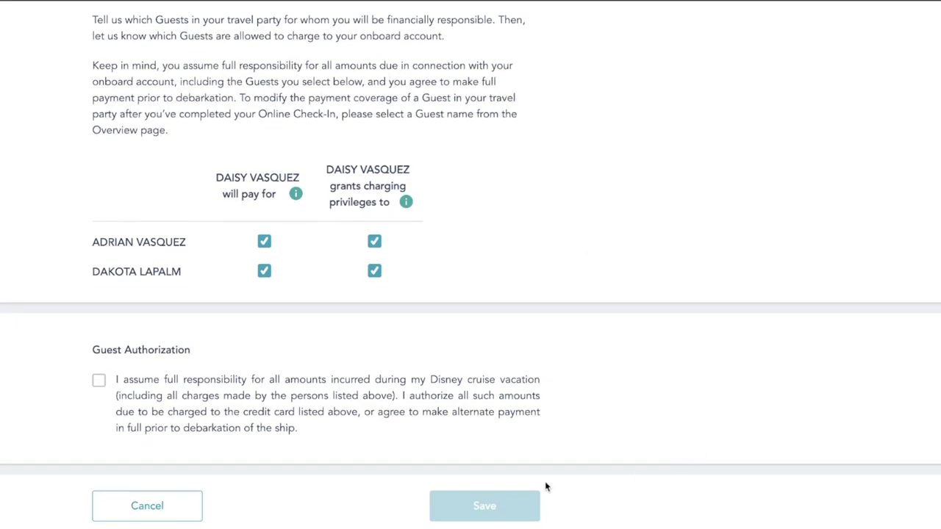
{"action": "left_click", "coordinate": [99, 381]}
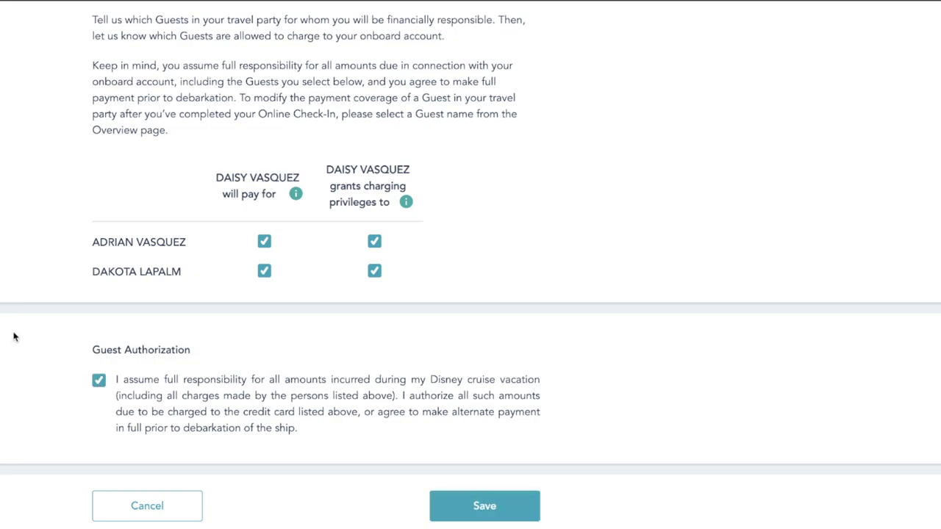
{"action": "left_click", "coordinate": [103, 380]}
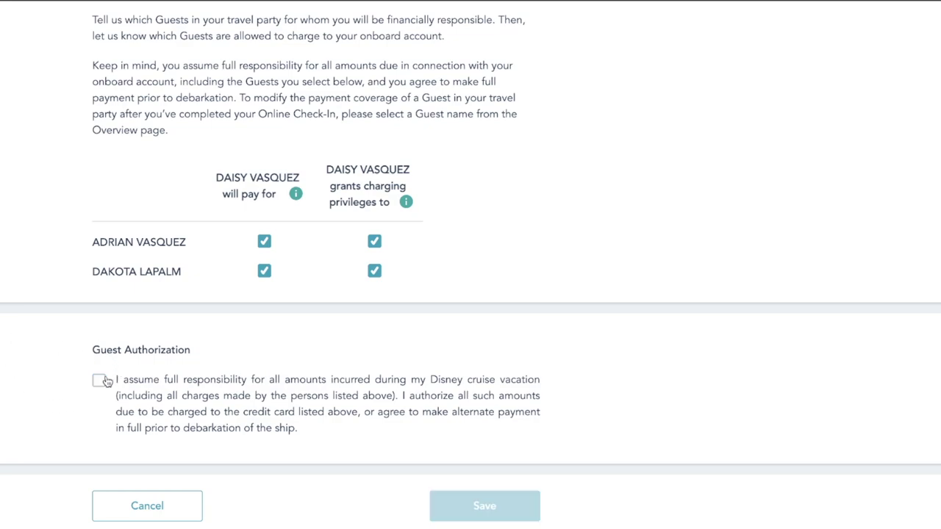
- Turn off the charging privileges and payment coverage for both other guests, then turn all of them back on
{"action": "left_click", "coordinate": [375, 242]}
{"action": "left_click", "coordinate": [375, 272]}
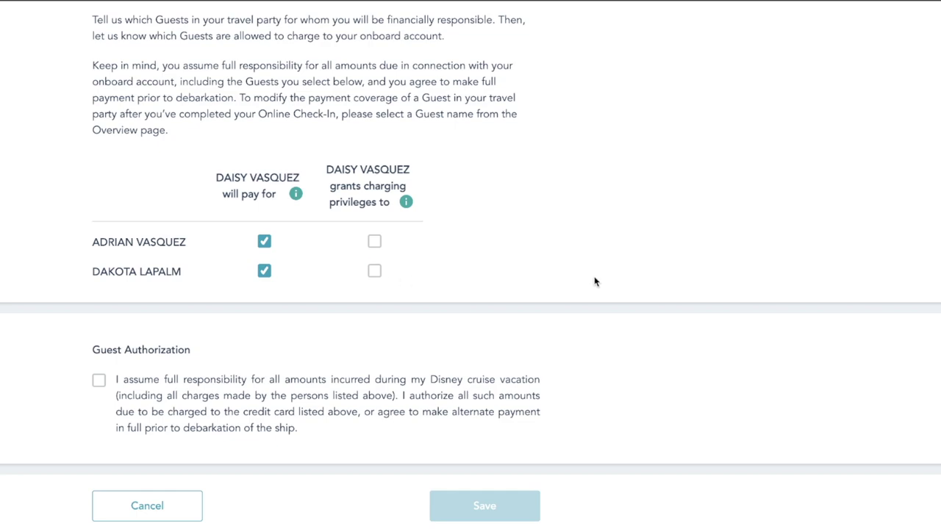
{"action": "left_click", "coordinate": [264, 242]}
{"action": "left_click", "coordinate": [264, 271]}
{"action": "left_click", "coordinate": [263, 242]}
{"action": "left_click", "coordinate": [264, 271]}
{"action": "left_click", "coordinate": [375, 243]}
{"action": "left_click", "coordinate": [375, 272]}
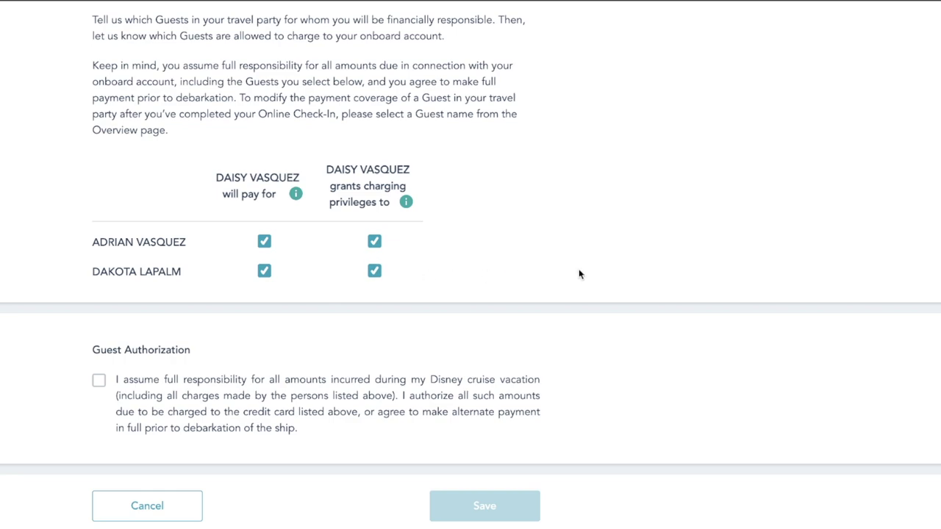
- Accept the guest authorization taking responsibility for all charges and save the onboard account
{"action": "left_click", "coordinate": [100, 378]}
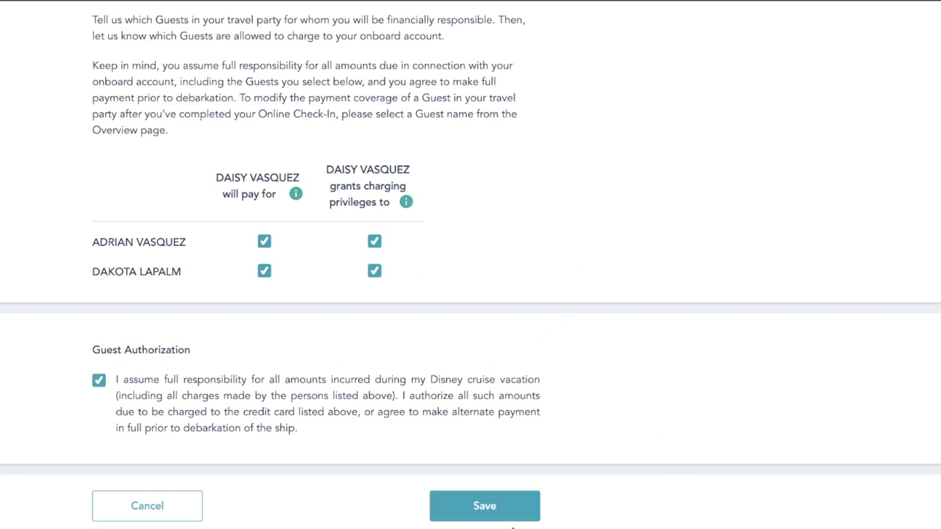
{"action": "left_click", "coordinate": [490, 515]}
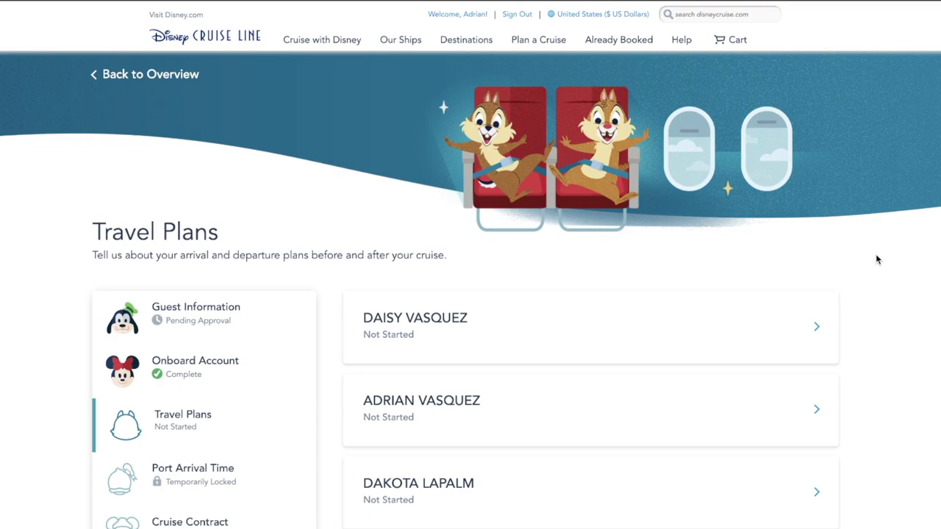
- Open the travel plans form of the first guest in the travel party
{"action": "scroll", "coordinate": [877, 259], "scroll_direction": "down", "scroll_amount": 1}
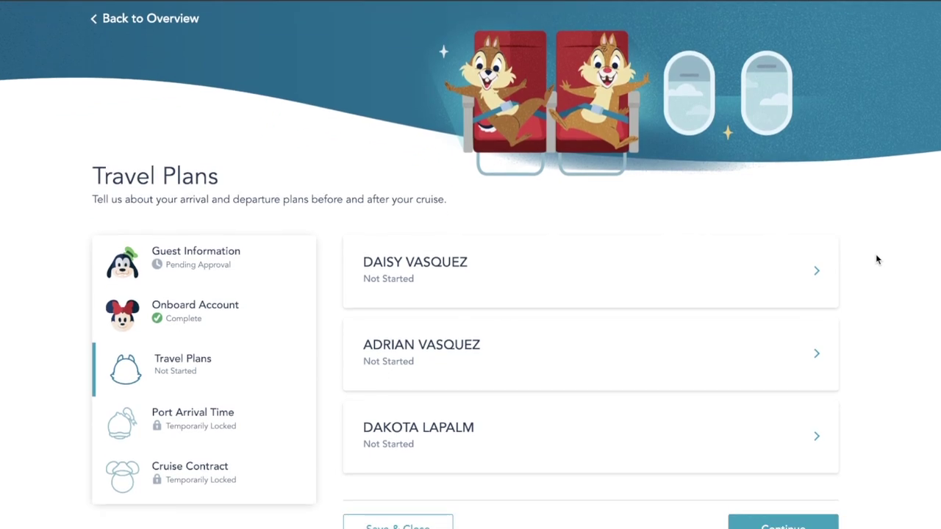
{"action": "scroll", "coordinate": [877, 259], "scroll_direction": "up", "scroll_amount": 1}
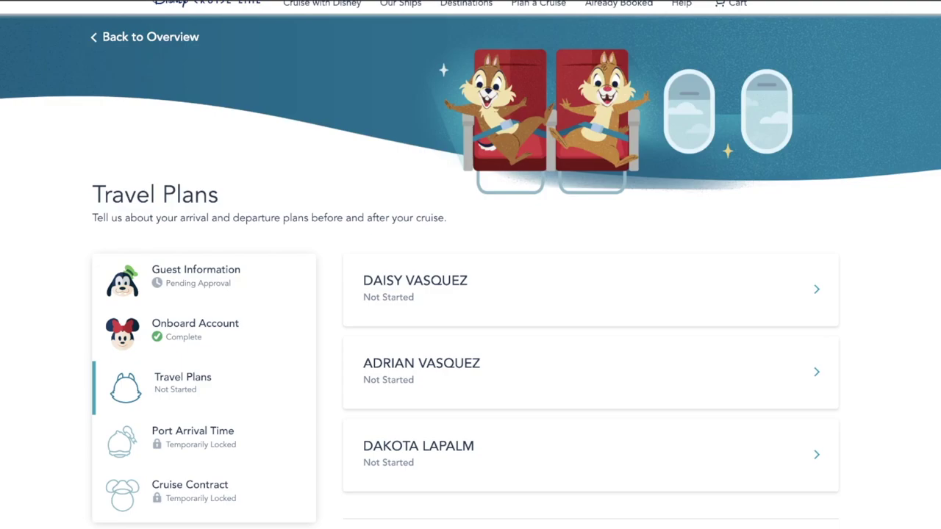
{"action": "left_click", "coordinate": [624, 303]}
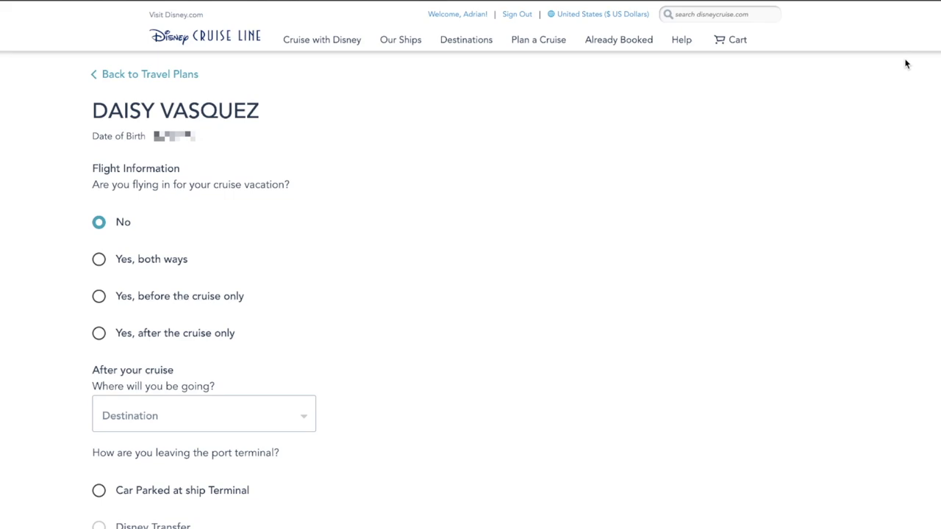
- Try answering "Yes, both ways" to the flight question and examine the inbound and outbound flight fields
{"action": "scroll", "coordinate": [881, 74], "scroll_direction": "down", "scroll_amount": 1}
{"action": "scroll", "coordinate": [880, 74], "scroll_direction": "down", "scroll_amount": 2}
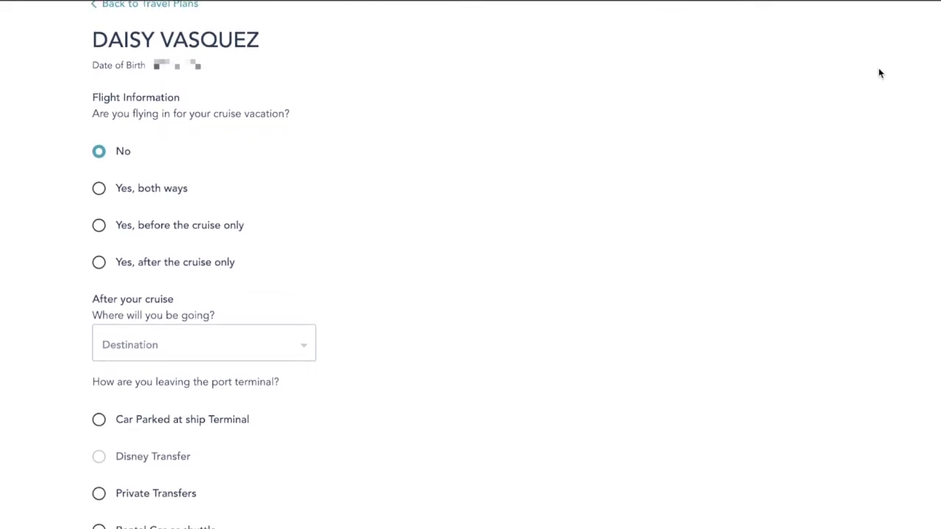
{"action": "scroll", "coordinate": [880, 74], "scroll_direction": "down", "scroll_amount": 1}
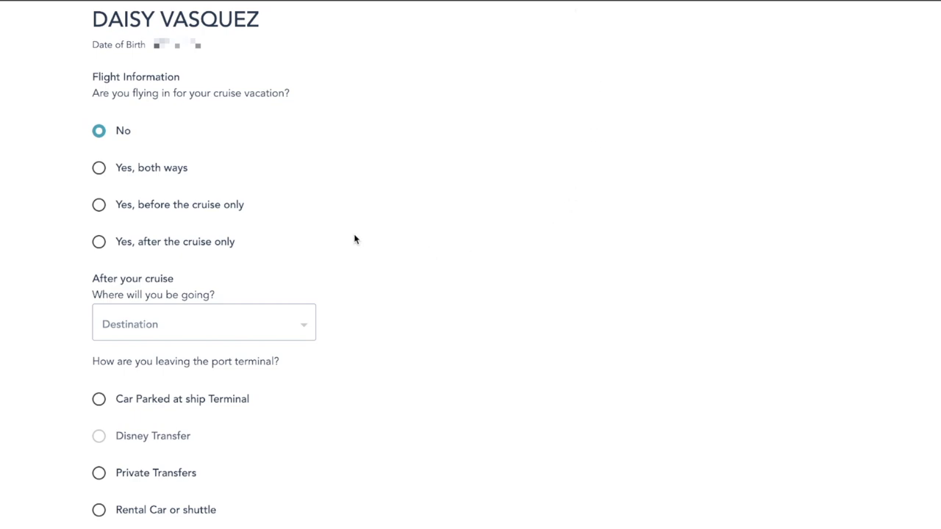
{"action": "left_click", "coordinate": [134, 169]}
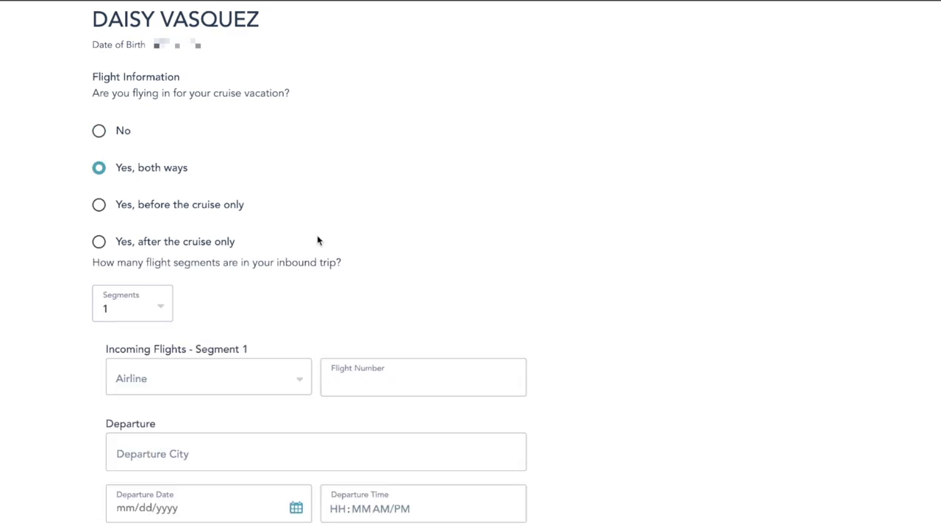
{"action": "scroll", "coordinate": [726, 267], "scroll_direction": "down", "scroll_amount": 5}
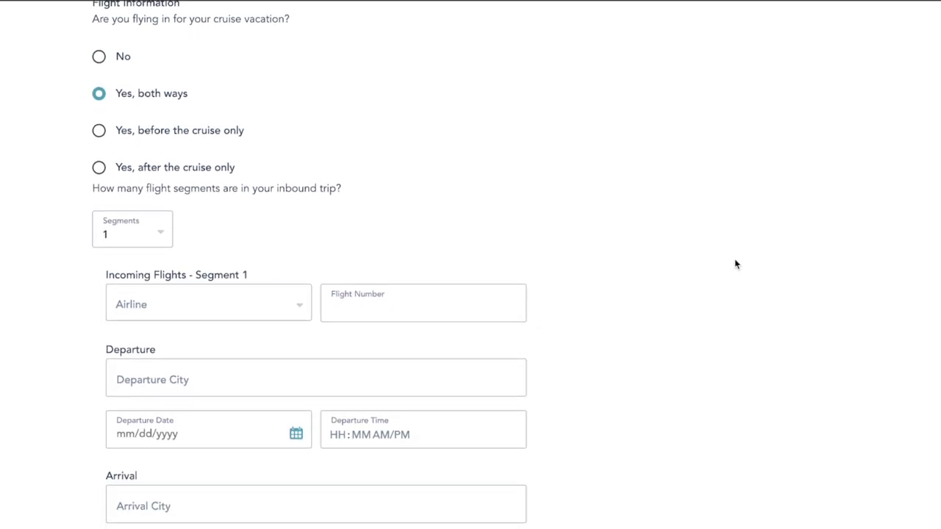
{"action": "scroll", "coordinate": [743, 261], "scroll_direction": "down", "scroll_amount": 5}
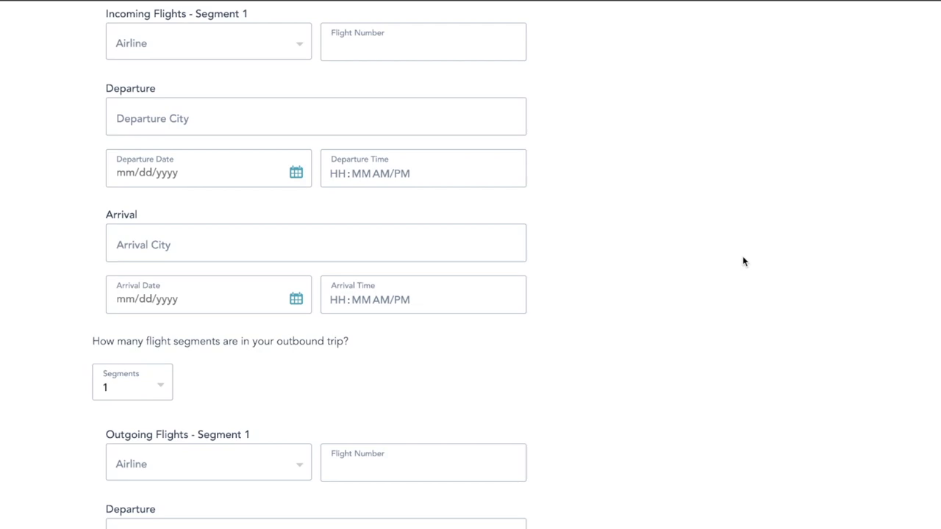
{"action": "scroll", "coordinate": [743, 261], "scroll_direction": "up", "scroll_amount": 5}
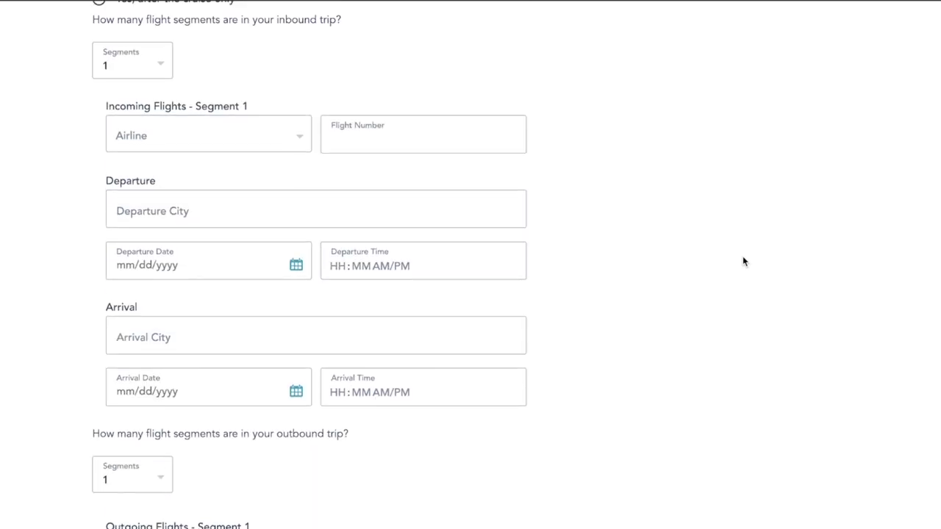
{"action": "scroll", "coordinate": [743, 258], "scroll_direction": "up", "scroll_amount": 3}
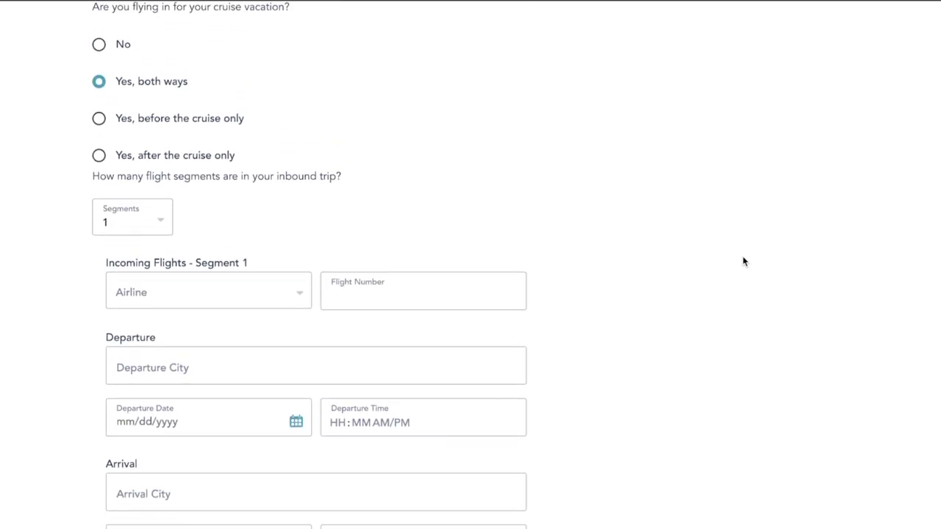
- Try the "Yes, before the cruise only" flight answer, look over its fields and set the answer back to No
{"action": "left_click", "coordinate": [184, 119]}
{"action": "scroll", "coordinate": [584, 210], "scroll_direction": "down", "scroll_amount": 4}
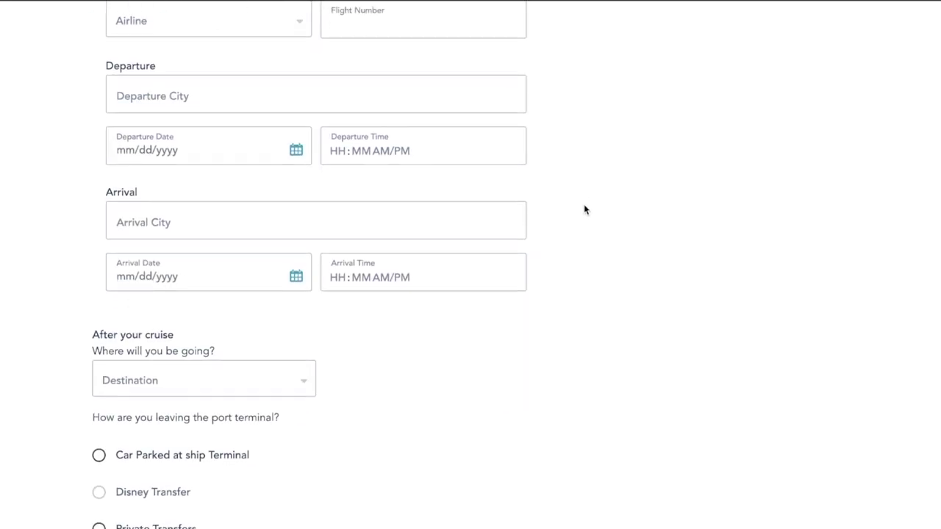
{"action": "scroll", "coordinate": [651, 216], "scroll_direction": "up", "scroll_amount": 3}
{"action": "scroll", "coordinate": [650, 215], "scroll_direction": "up", "scroll_amount": 2}
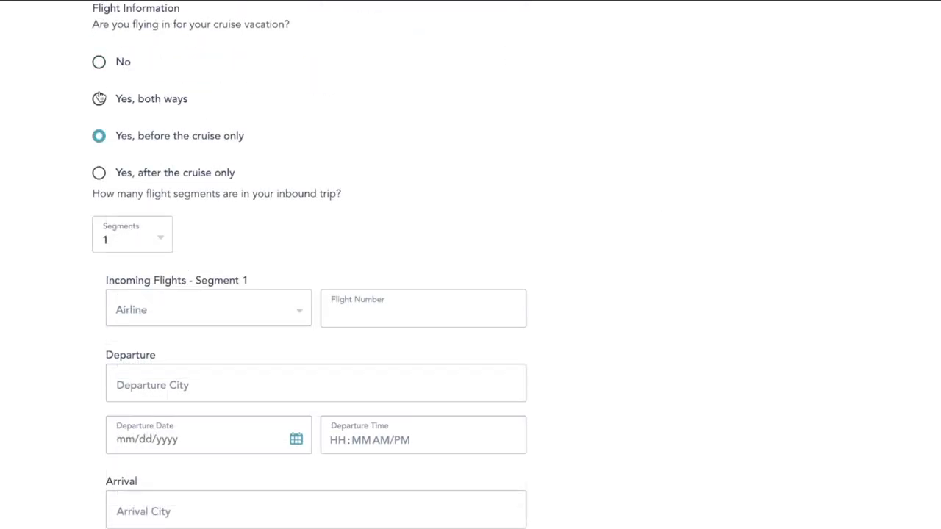
{"action": "left_click", "coordinate": [99, 66]}
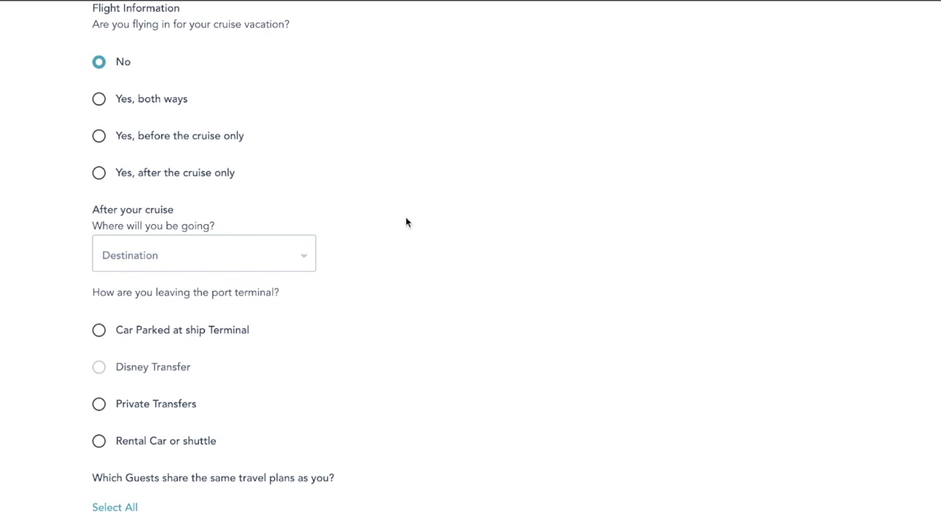
- Set the after-cruise destination to Other Hotel or Address and the way of leaving the terminal to Car Parked at ship Terminal
{"action": "left_click", "coordinate": [305, 255]}
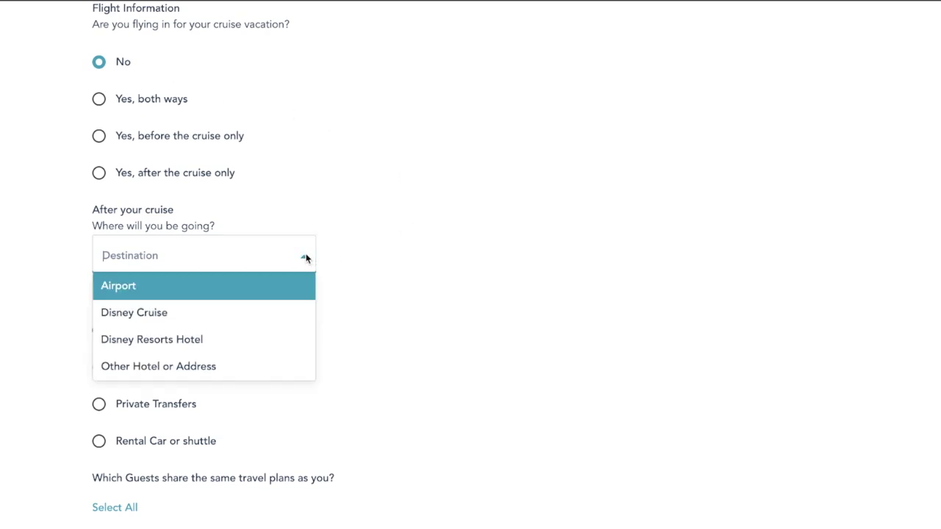
{"action": "left_click", "coordinate": [171, 367]}
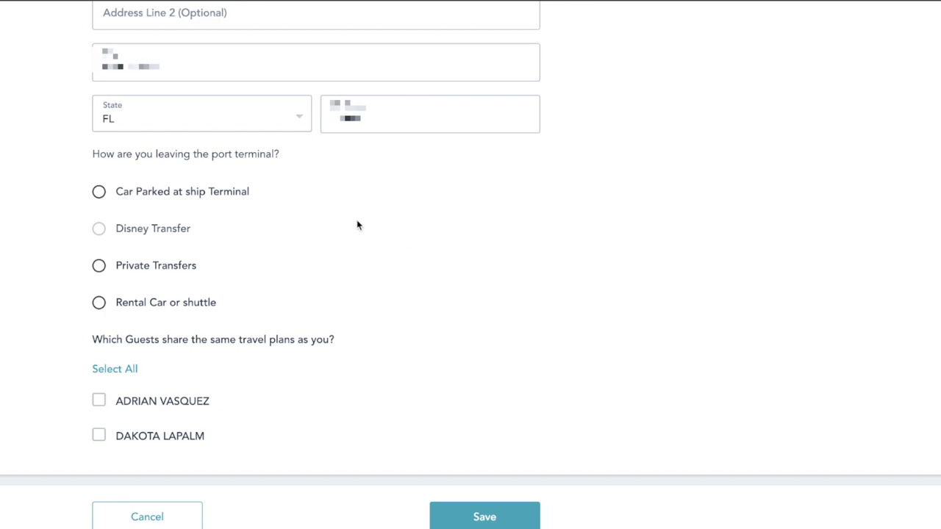
{"action": "left_click", "coordinate": [184, 201]}
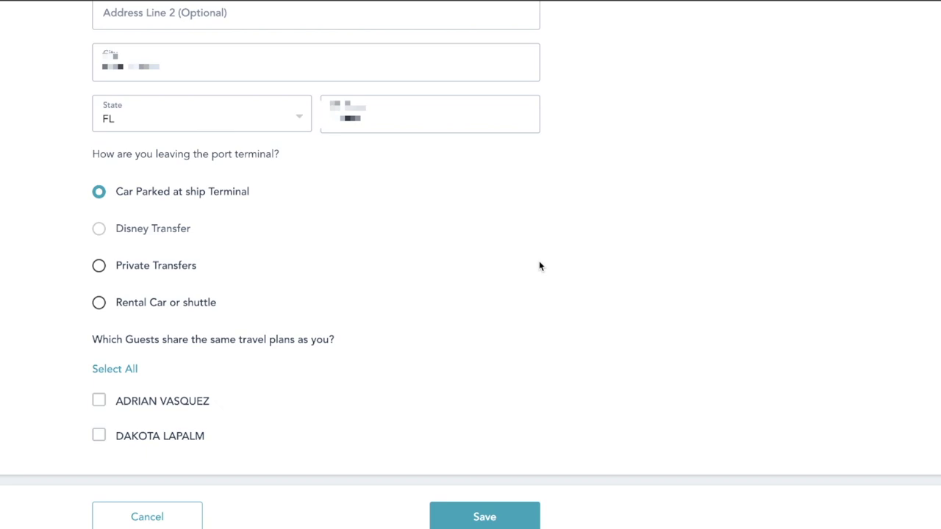
- Mark both other guests as sharing the same travel plans and proceed to the port arrival time section
{"action": "left_click", "coordinate": [101, 401]}
{"action": "left_click", "coordinate": [98, 437]}
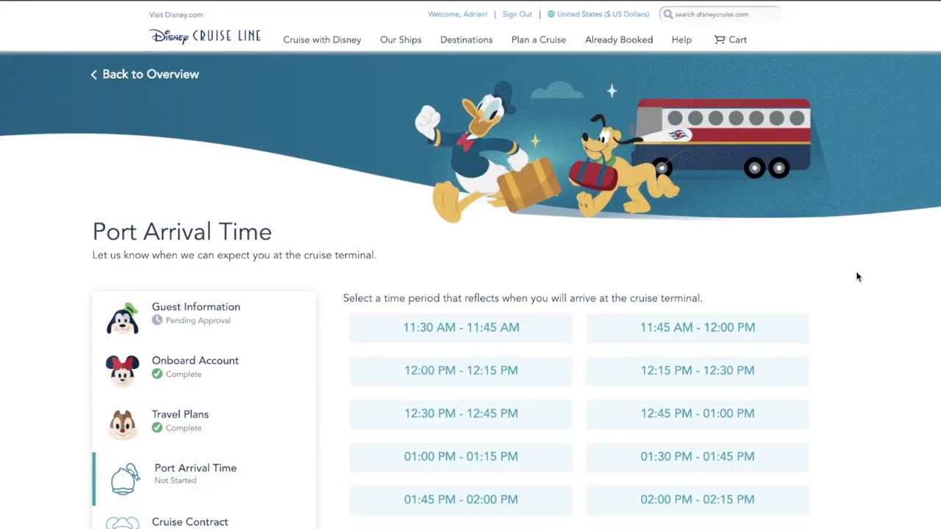
- Choose the 11:30 AM - 11:45 AM port arrival time and continue to the cruise contract
{"action": "scroll", "coordinate": [857, 276], "scroll_direction": "down", "scroll_amount": 2}
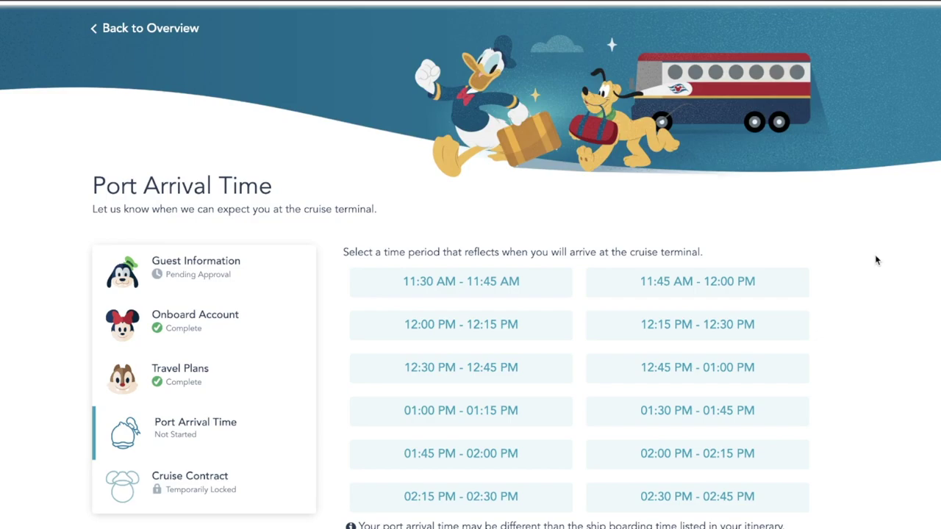
{"action": "left_click", "coordinate": [459, 281]}
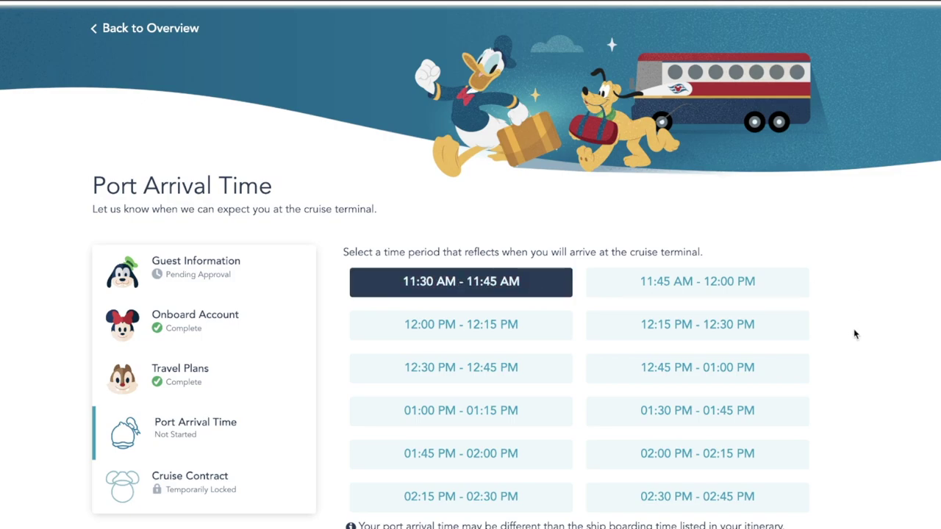
{"action": "scroll", "coordinate": [854, 332], "scroll_direction": "down", "scroll_amount": 2}
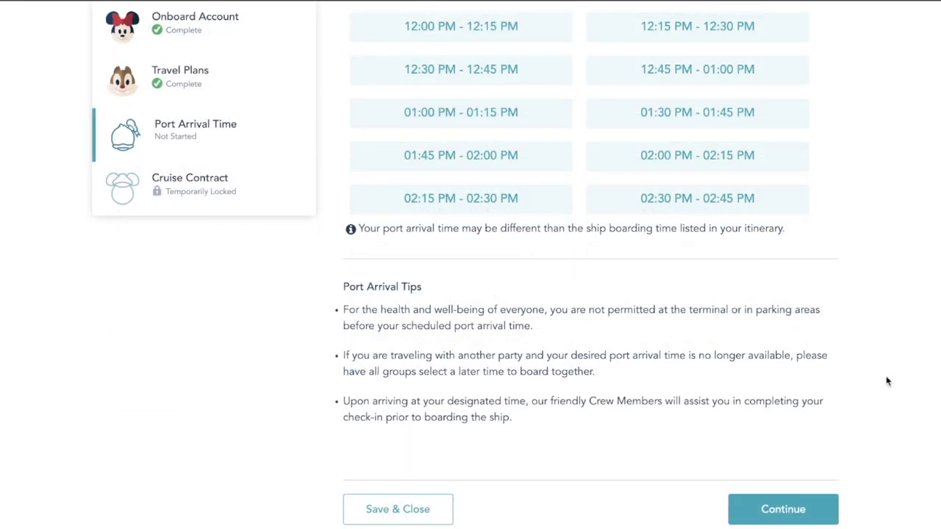
{"action": "left_click", "coordinate": [783, 510]}
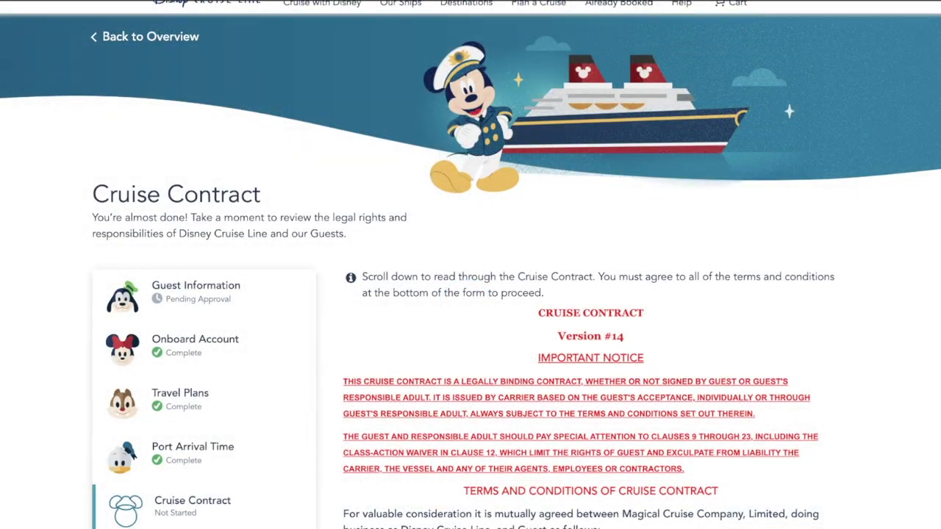
- Go through the terms and conditions of the cruise contract toward the agreement at its end
{"action": "scroll", "coordinate": [471, 294], "scroll_direction": "down", "scroll_amount": 10}
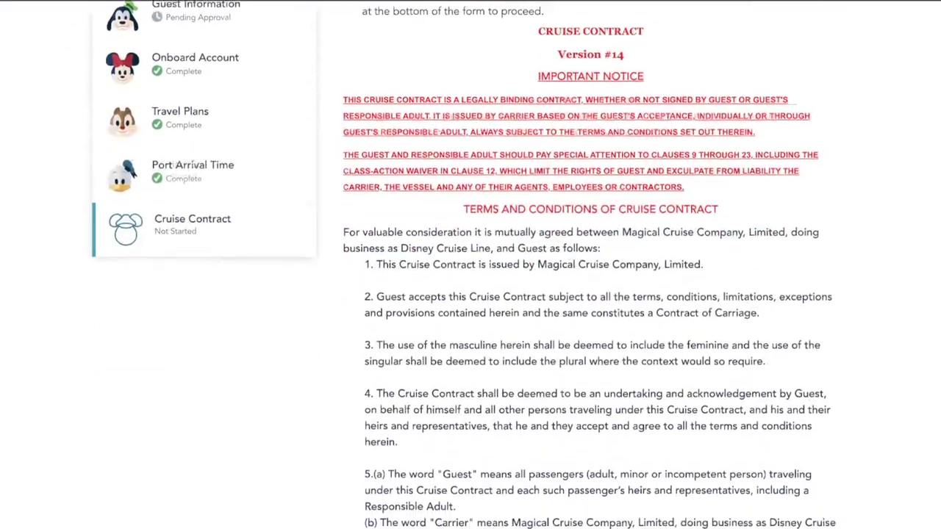
{"action": "scroll", "coordinate": [470, 294], "scroll_direction": "down", "scroll_amount": 10}
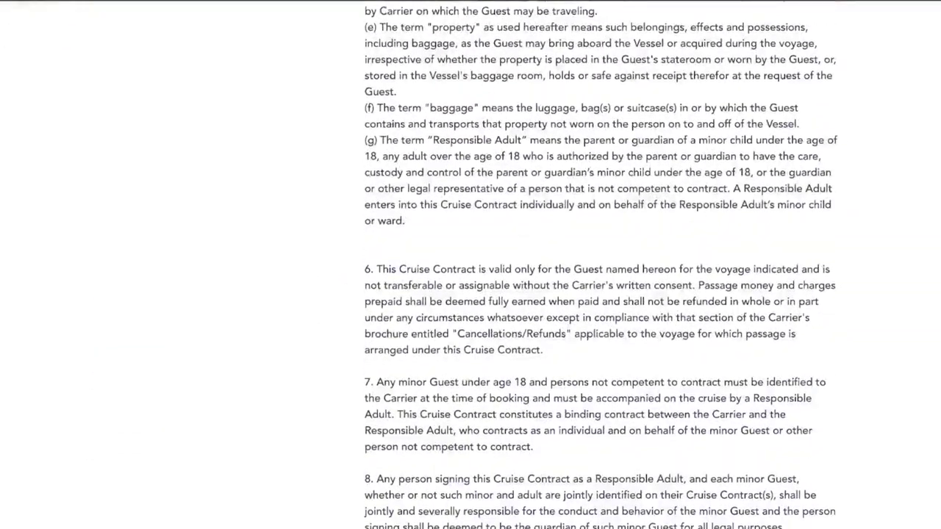
{"action": "scroll", "coordinate": [602, 294], "scroll_direction": "down", "scroll_amount": 15}
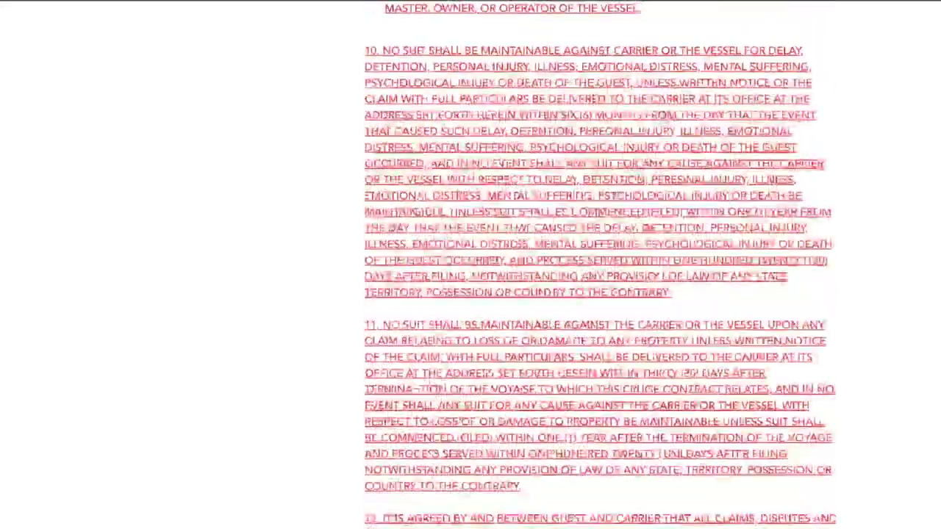
{"action": "scroll", "coordinate": [601, 295], "scroll_direction": "down", "scroll_amount": 20}
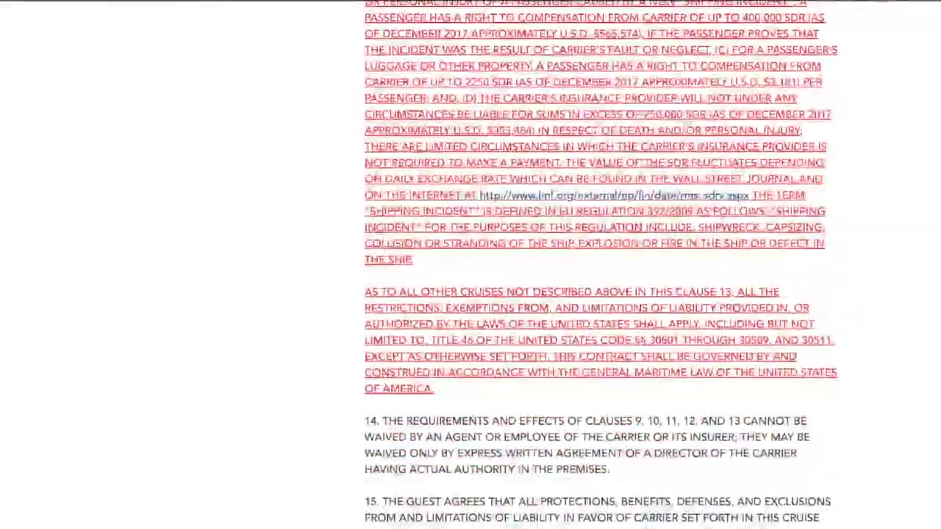
{"action": "scroll", "coordinate": [601, 294], "scroll_direction": "down", "scroll_amount": 20}
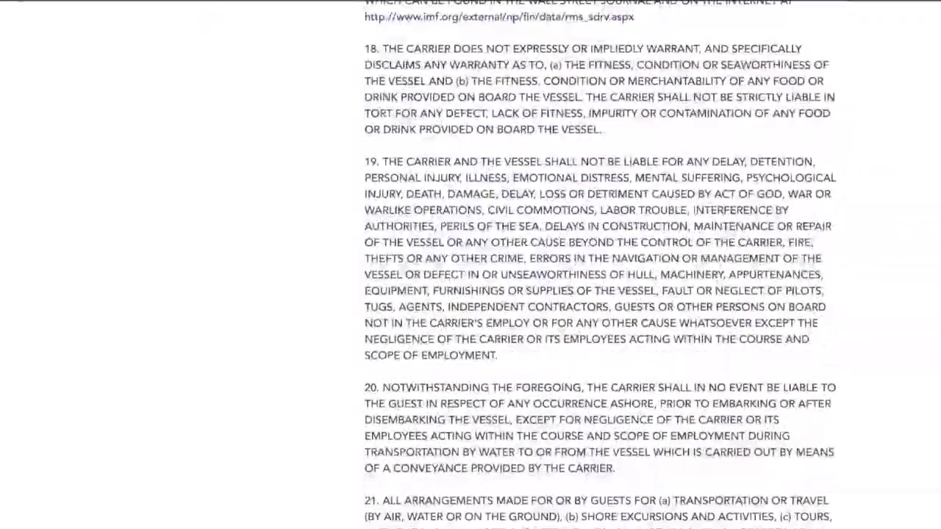
{"action": "scroll", "coordinate": [601, 294], "scroll_direction": "down", "scroll_amount": 20}
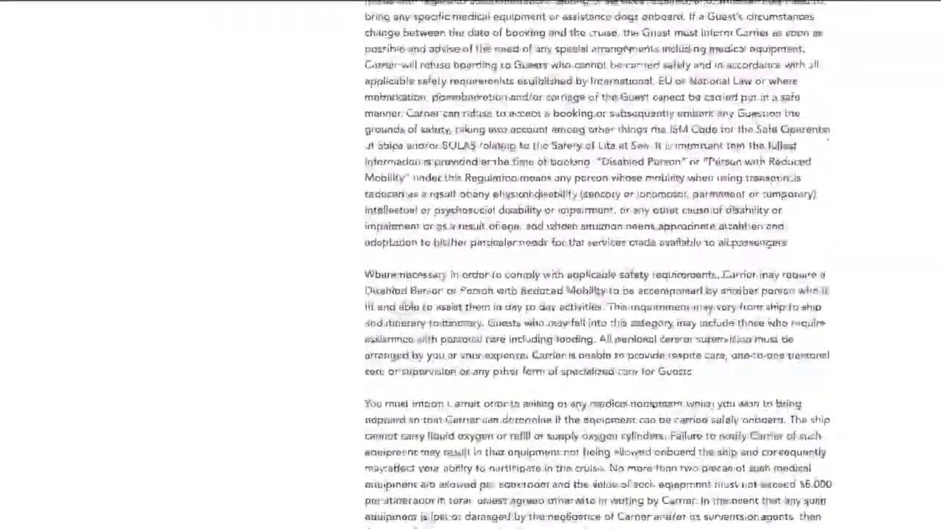